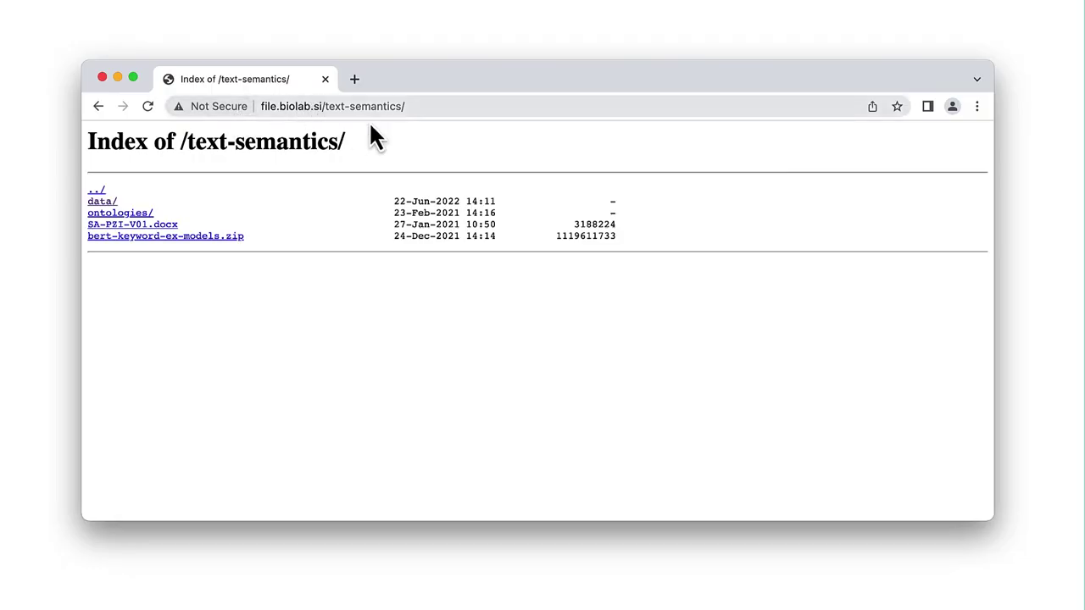
Browse into data/proposals-to-government-1k and scroll through its paired .txt and .yaml proposal files.
left_click(100, 202)
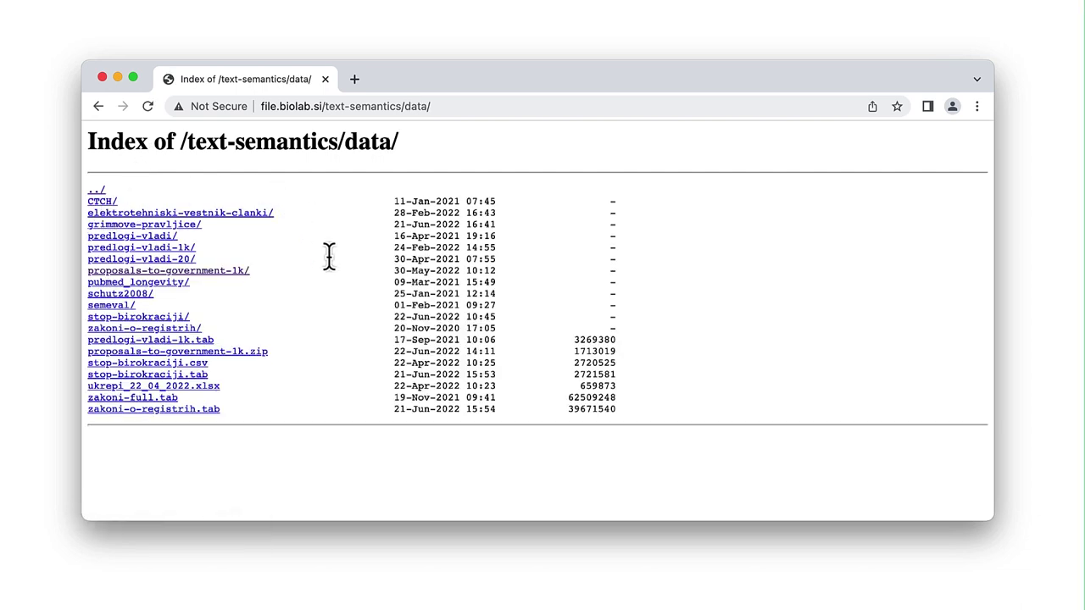
left_click(223, 284)
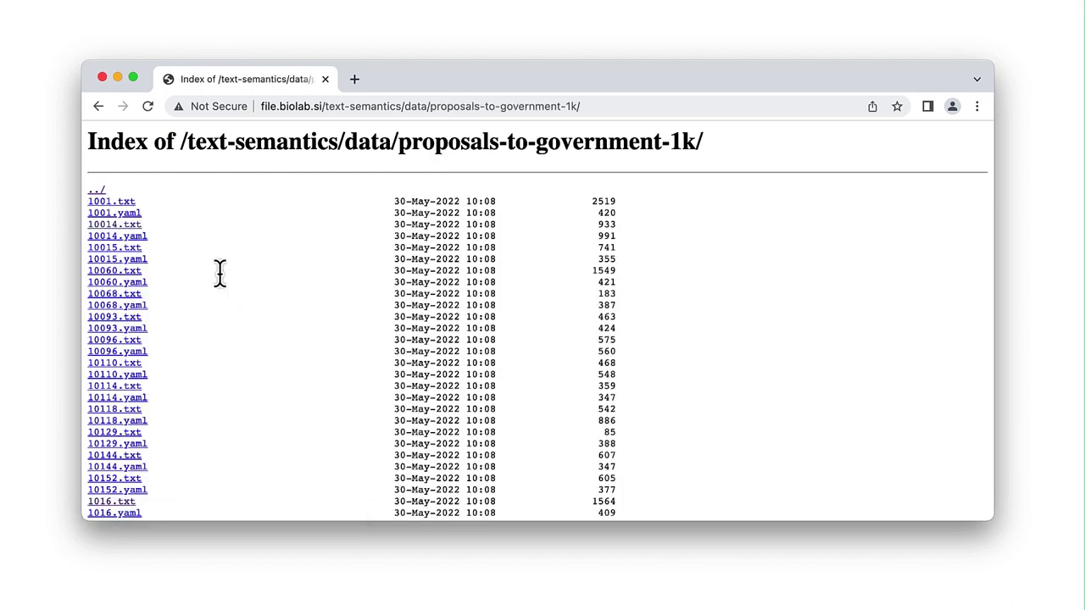
scroll(219, 271, "down", 1)
scroll(220, 271, "down", 2)
scroll(219, 271, "down", 2)
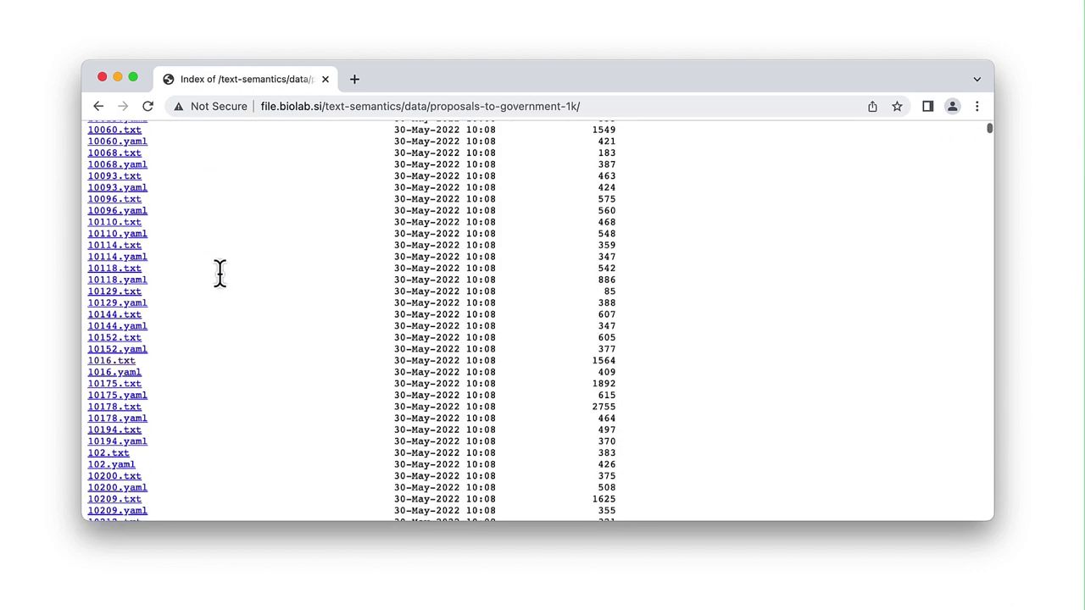
scroll(220, 271, "down", 3)
scroll(220, 271, "down", 1)
scroll(220, 271, "down", 3)
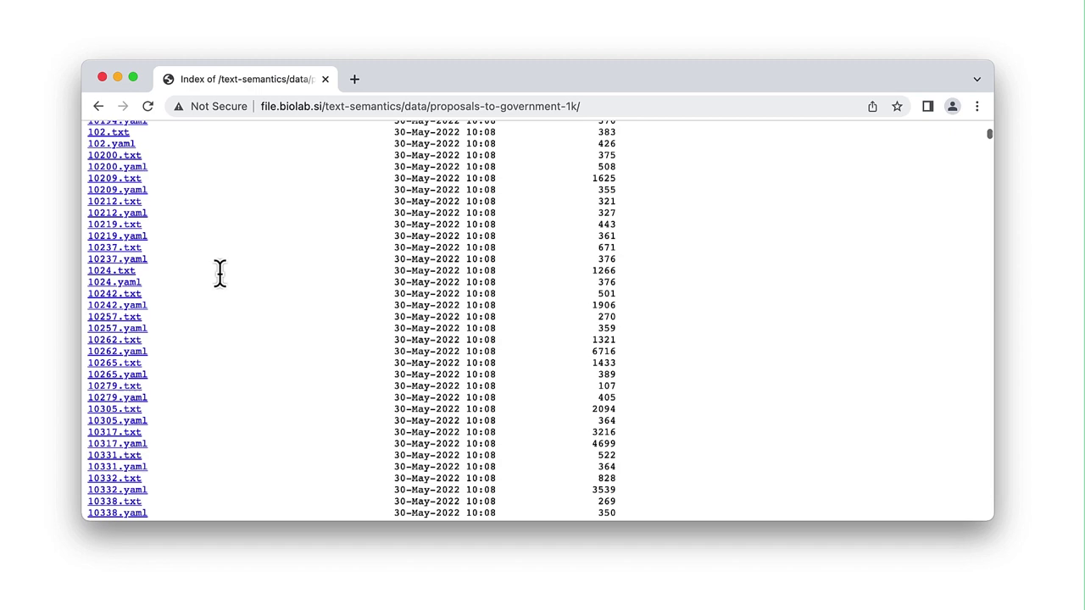
scroll(220, 271, "up", 3)
scroll(219, 272, "up", 3)
scroll(219, 271, "up", 3)
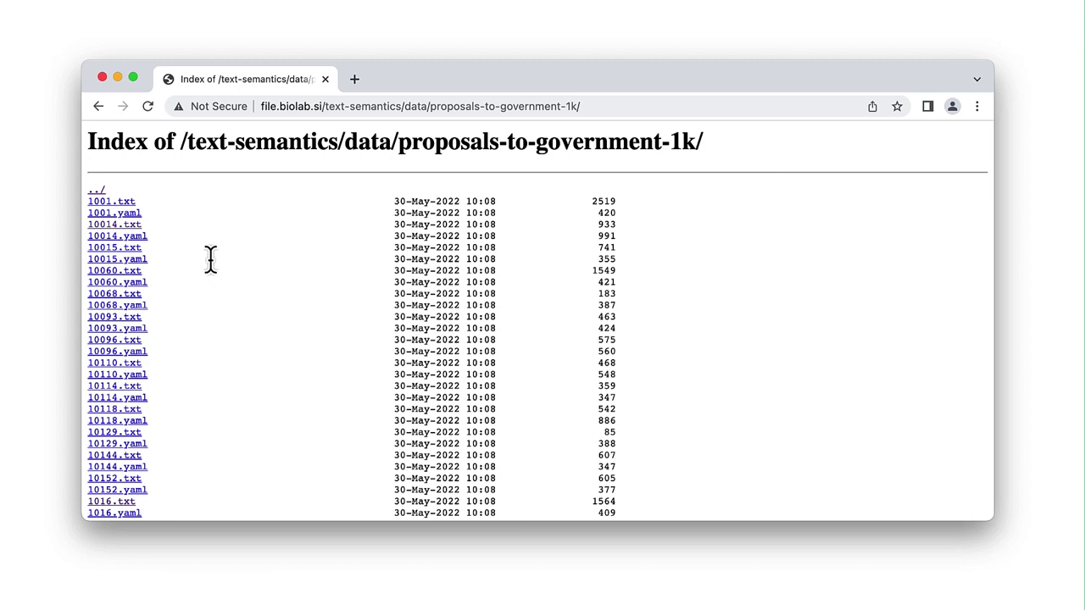
Read proposals 10014 and 1016, then download the 10014.yaml metadata file.
left_click(127, 225)
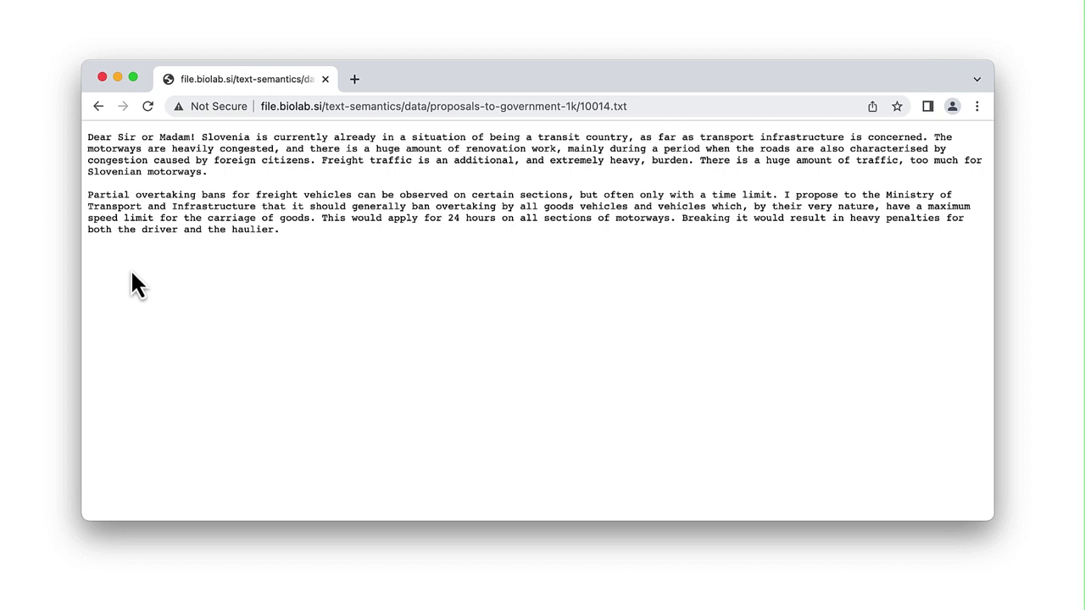
left_click(97, 108)
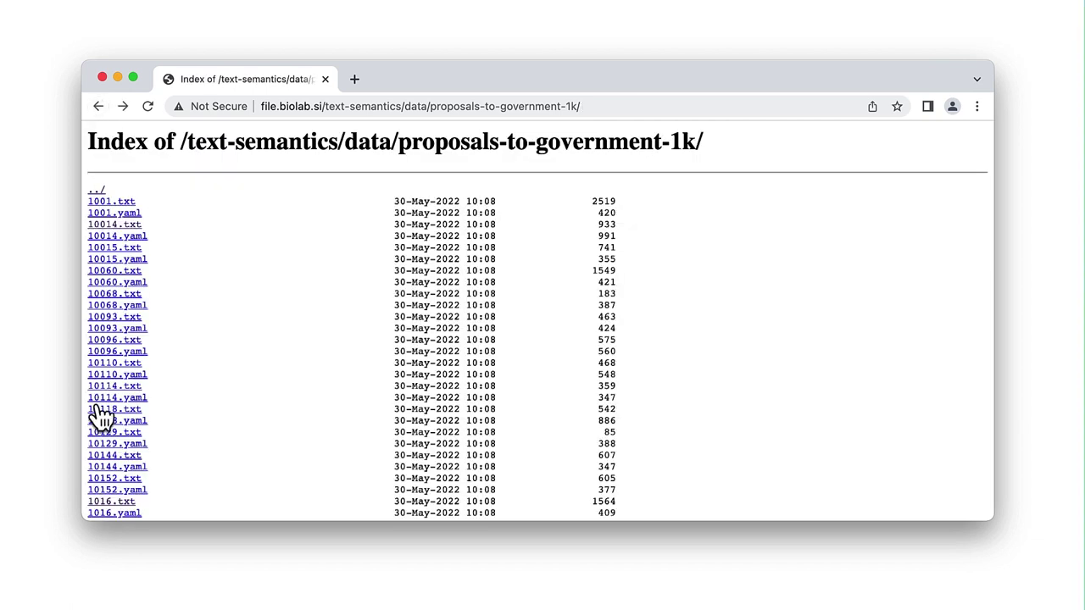
left_click(110, 501)
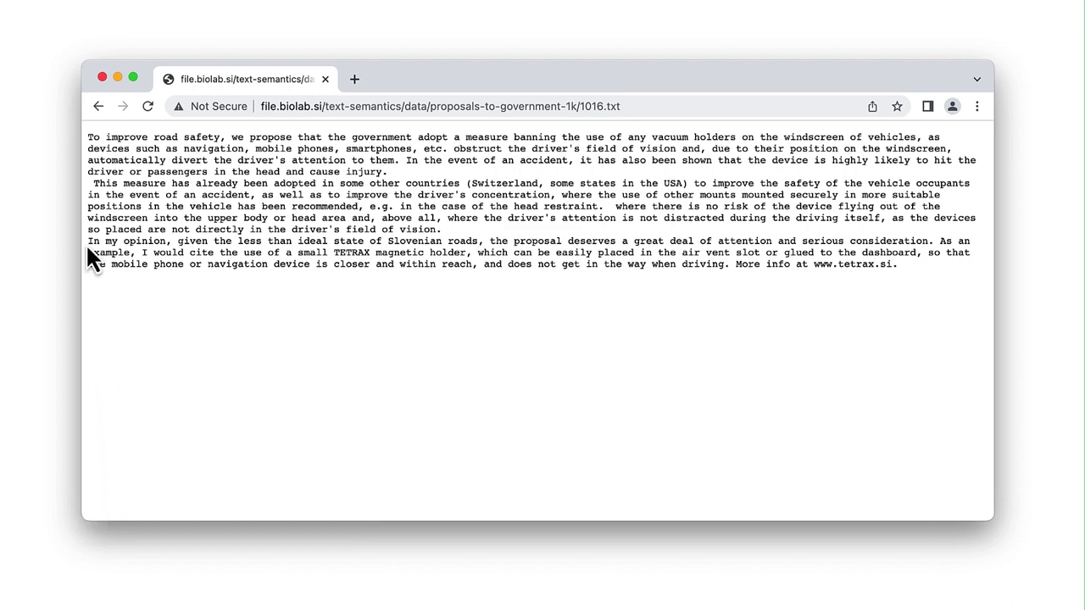
left_click(99, 107)
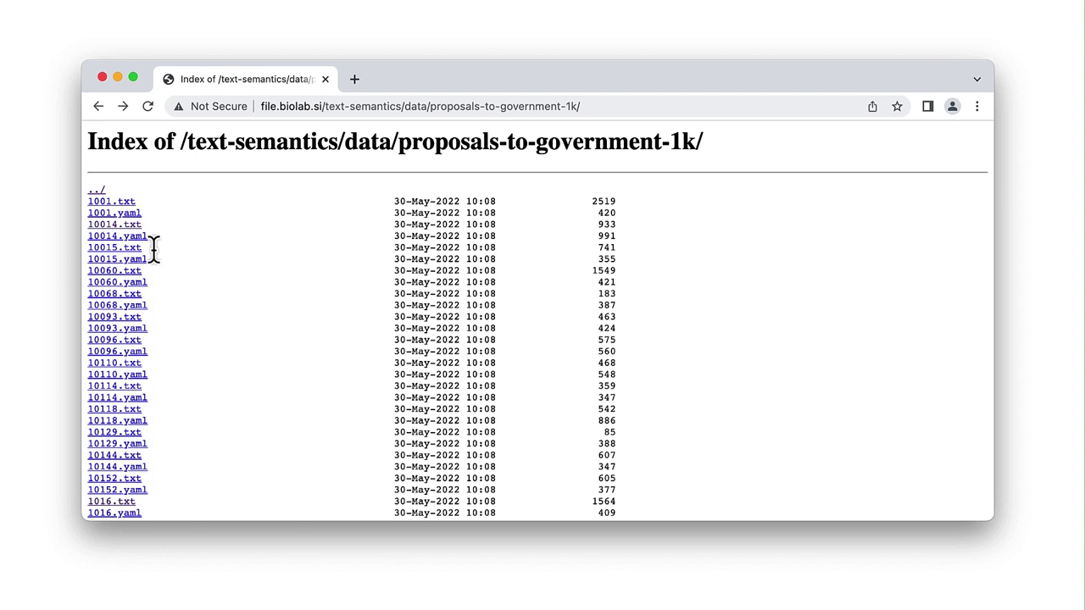
left_click(130, 238)
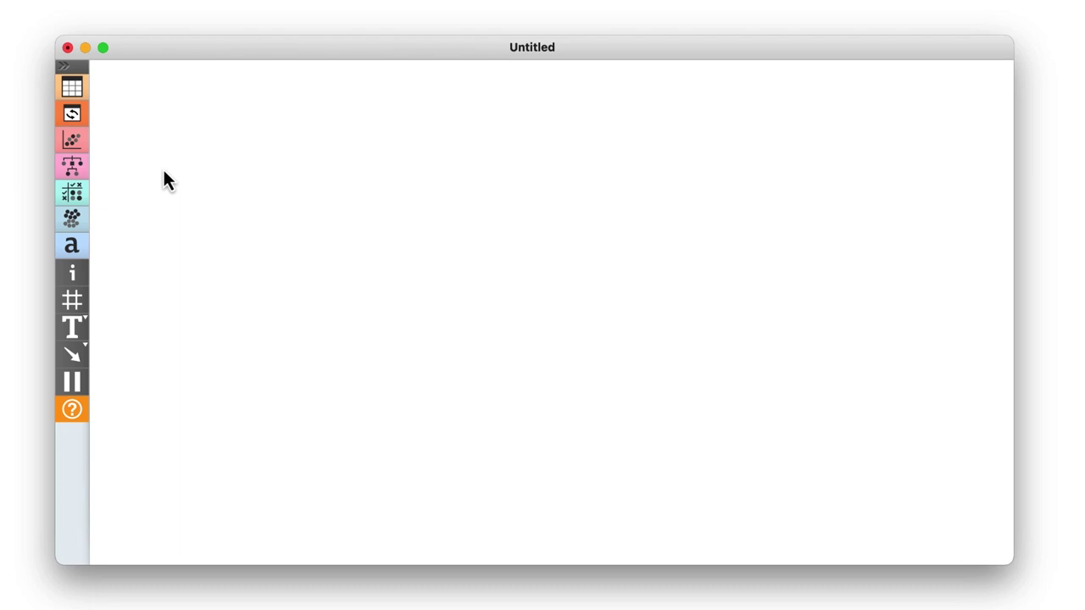
Add an Import Documents widget loading the proposals-to-government-1k folder URL (1093 documents).
right_click(164, 170)
type("im")
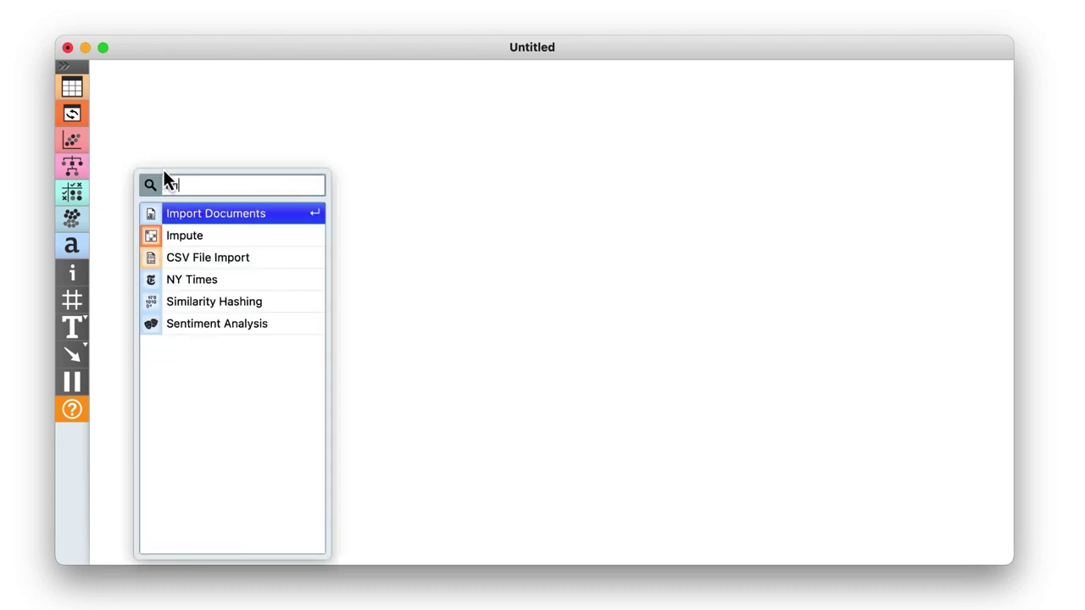
key("Return")
double_click(163, 169)
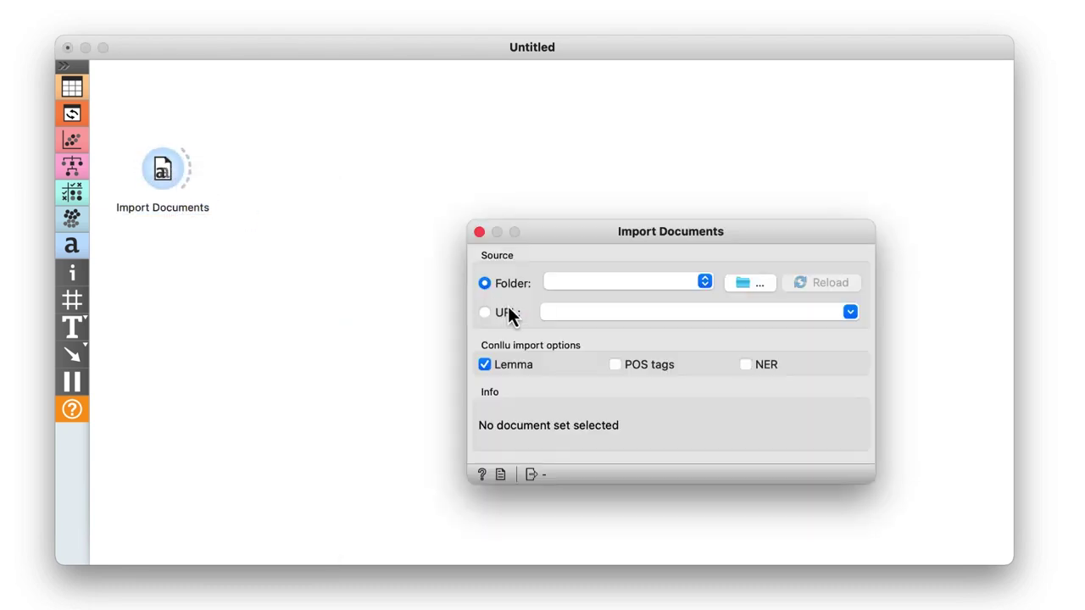
left_click(551, 312)
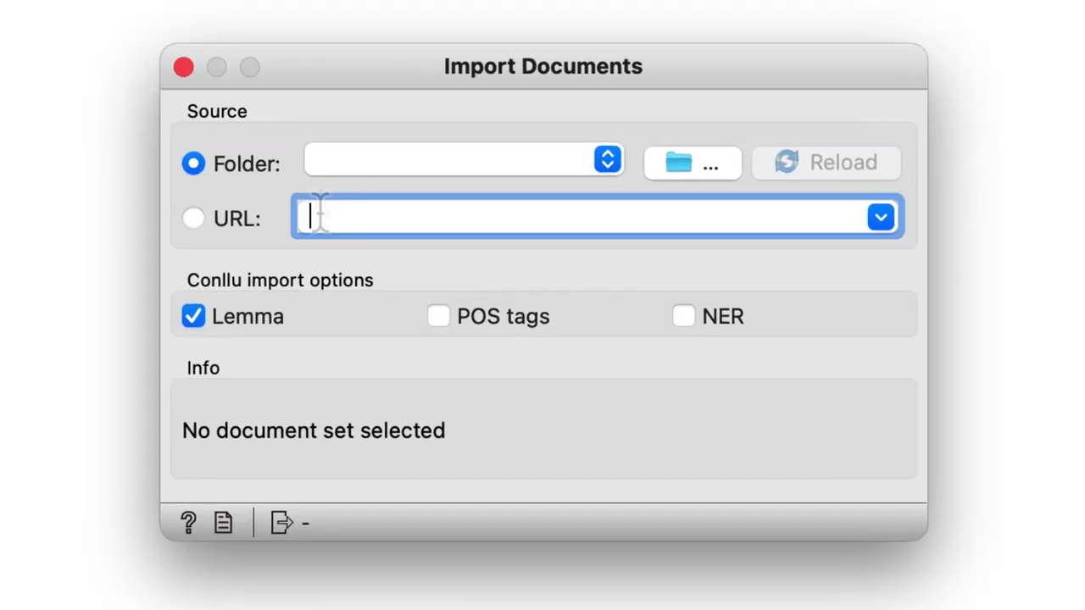
key("super+v")
key("Return")
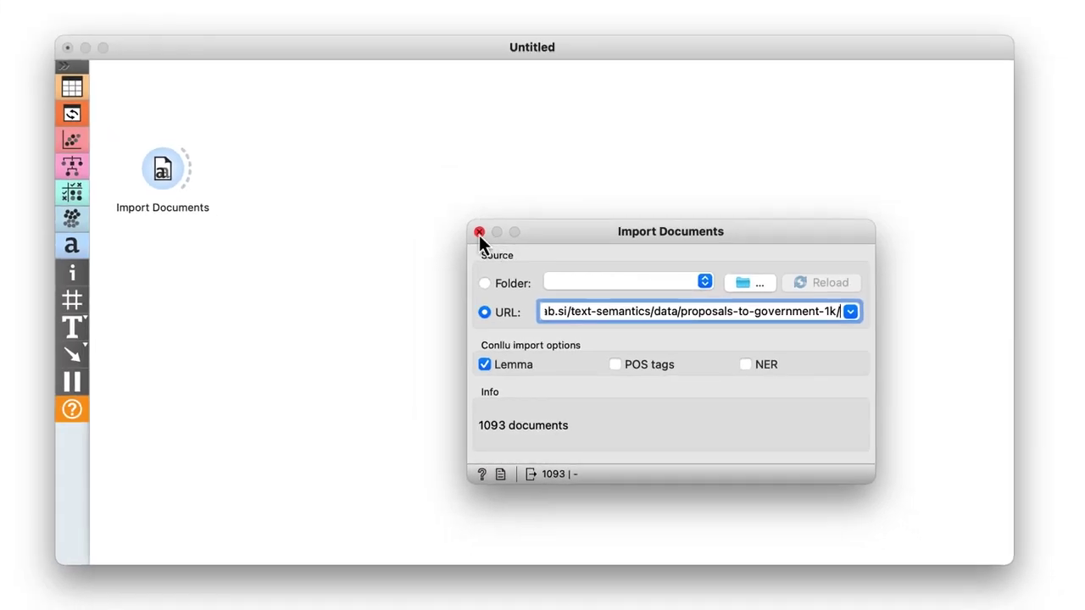
Attach a Corpus widget to Import Documents with 'title' as its title variable.
left_click(478, 230)
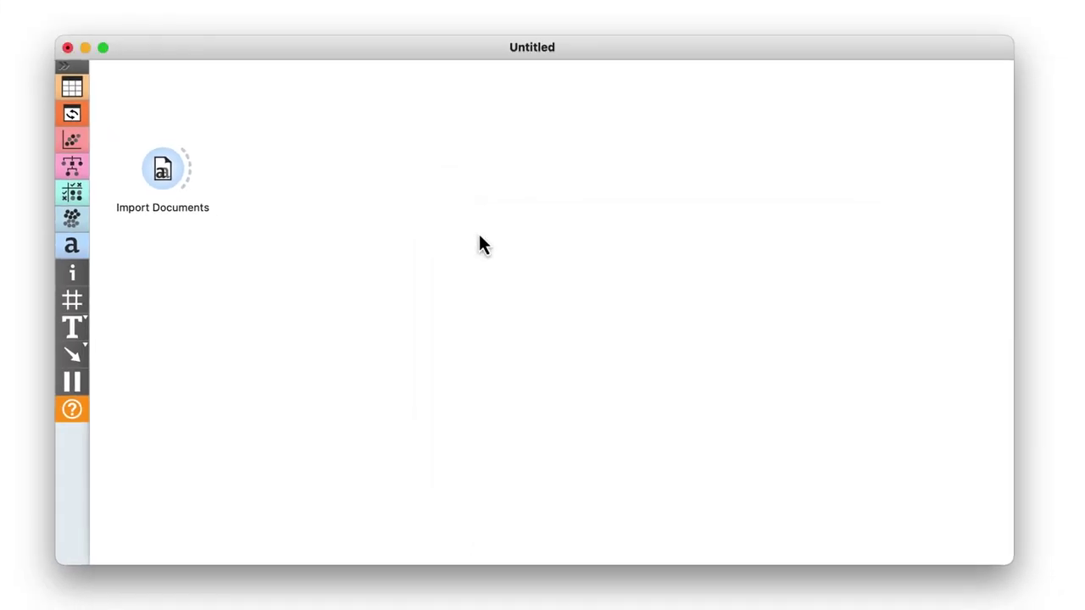
left_click_drag(291, 180, 291, 183)
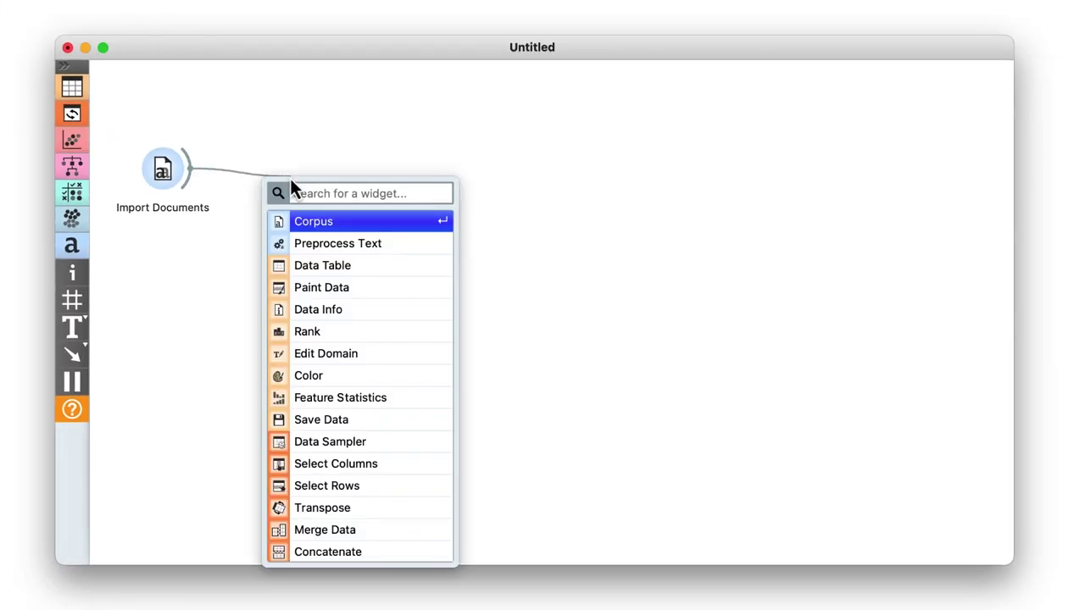
left_click(298, 221)
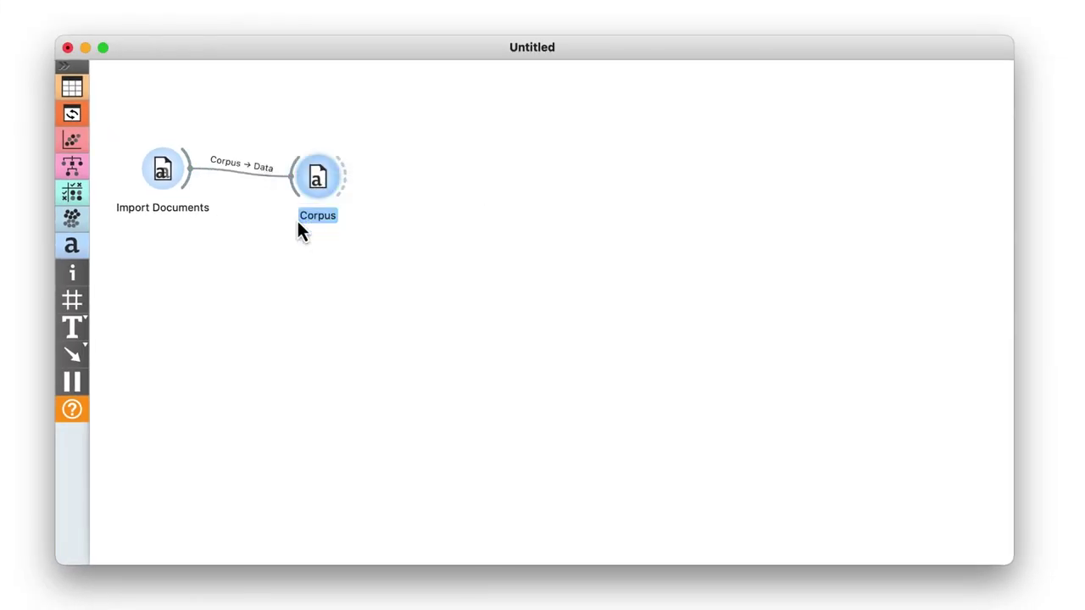
double_click(319, 178)
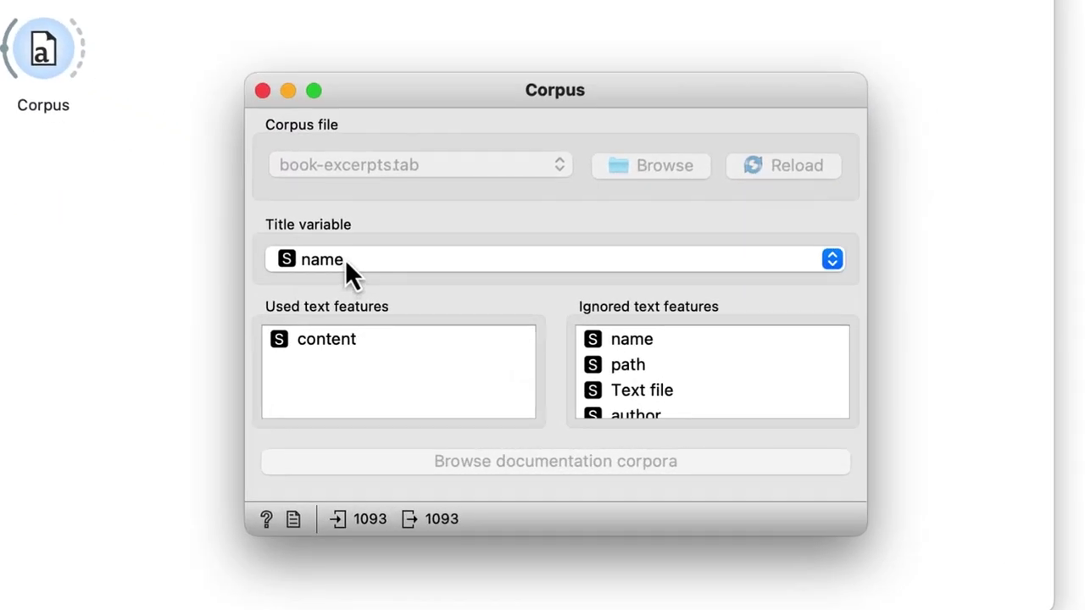
left_click(345, 259)
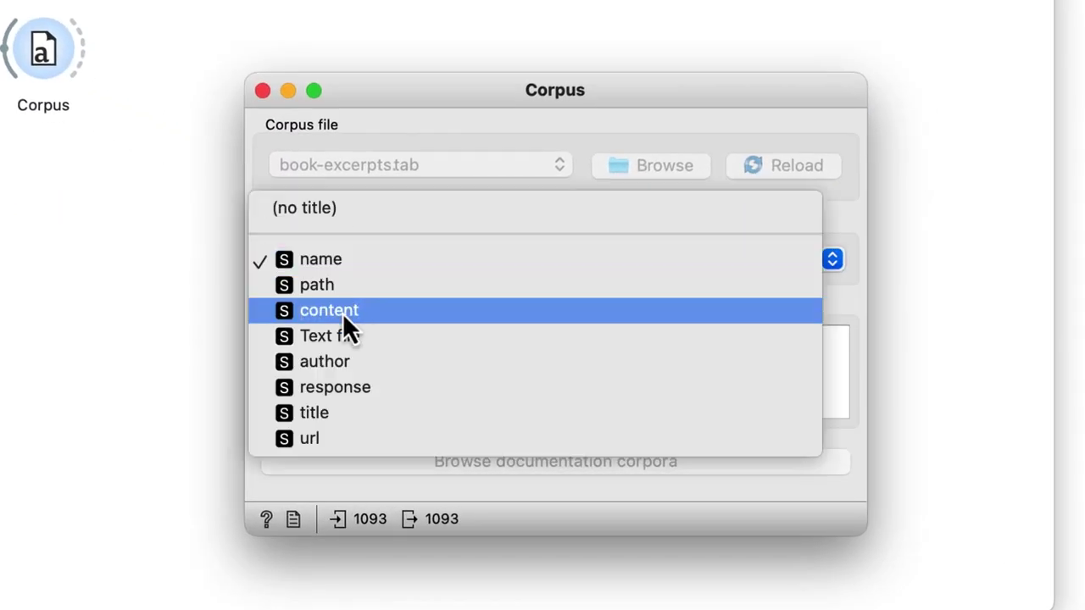
left_click(338, 407)
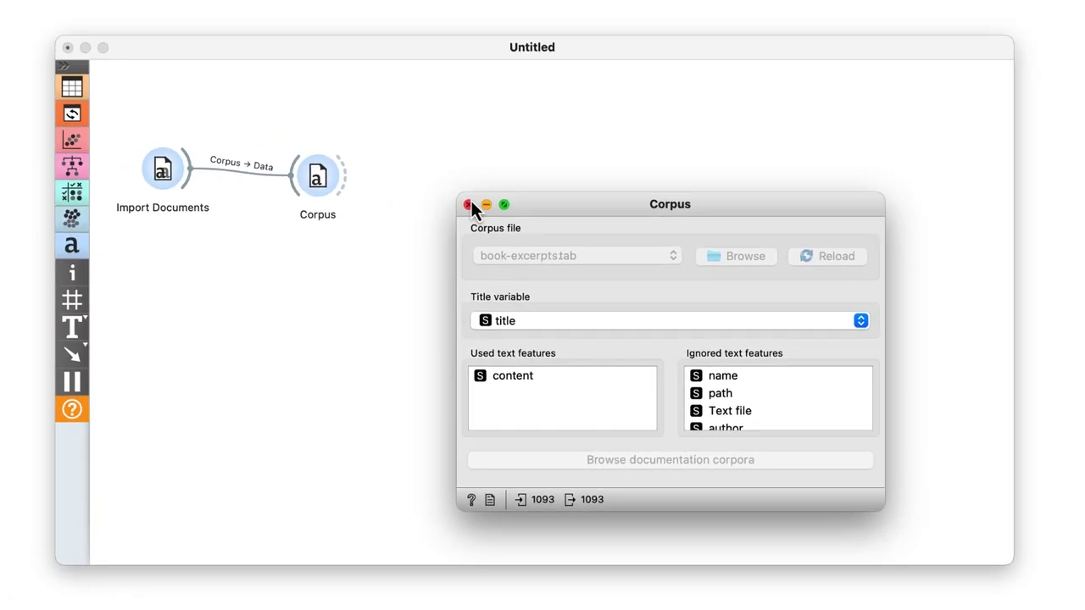
Add a Corpus Viewer after Corpus and preview proposal 10014's full text.
left_click(469, 204)
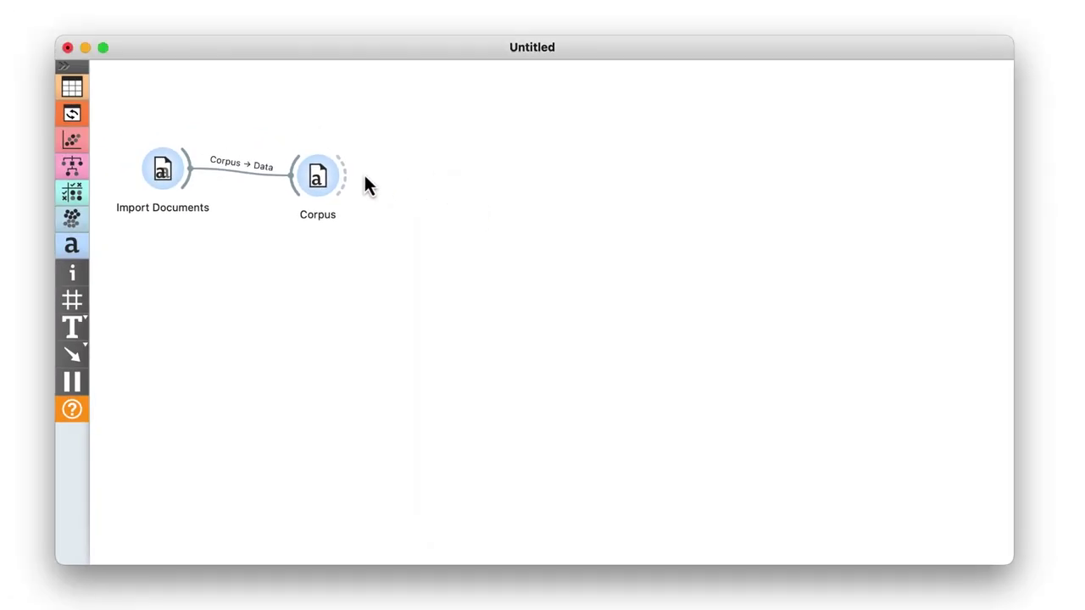
left_click_drag(348, 173, 465, 175)
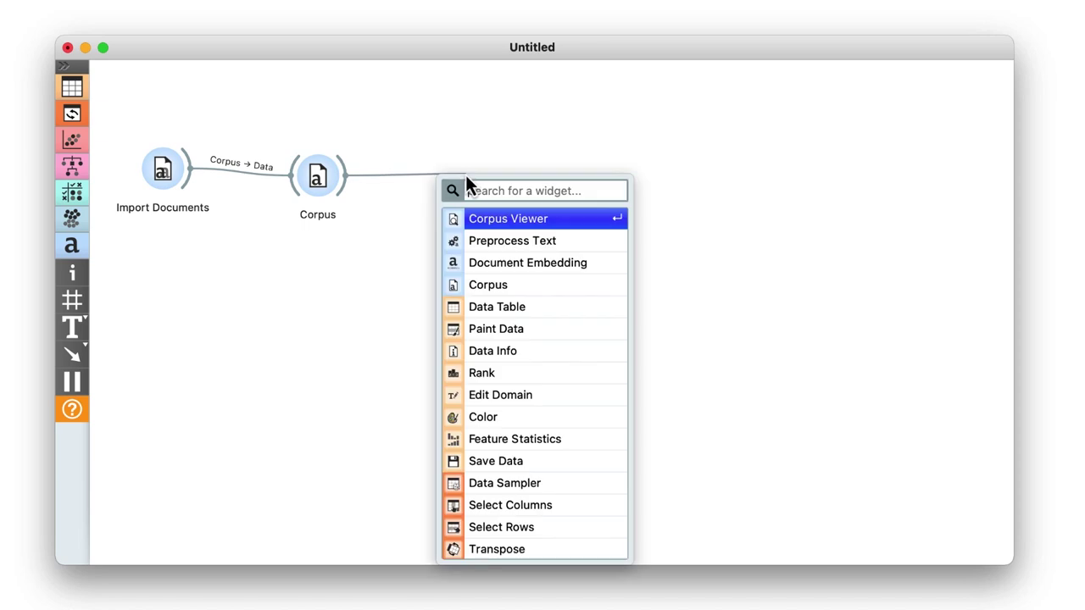
left_click(488, 221)
double_click(415, 165)
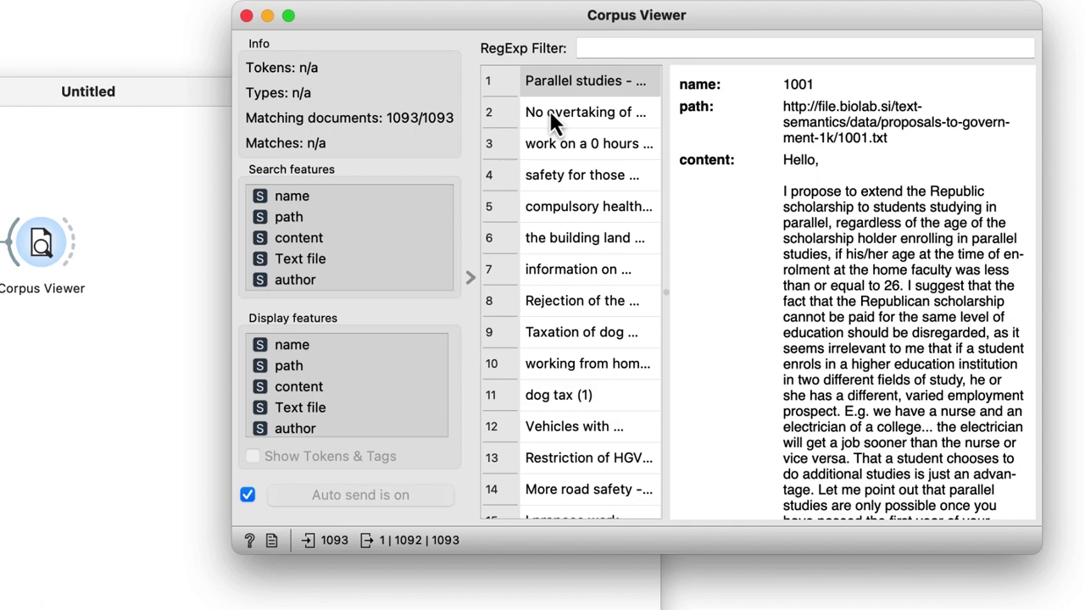
left_click(549, 110)
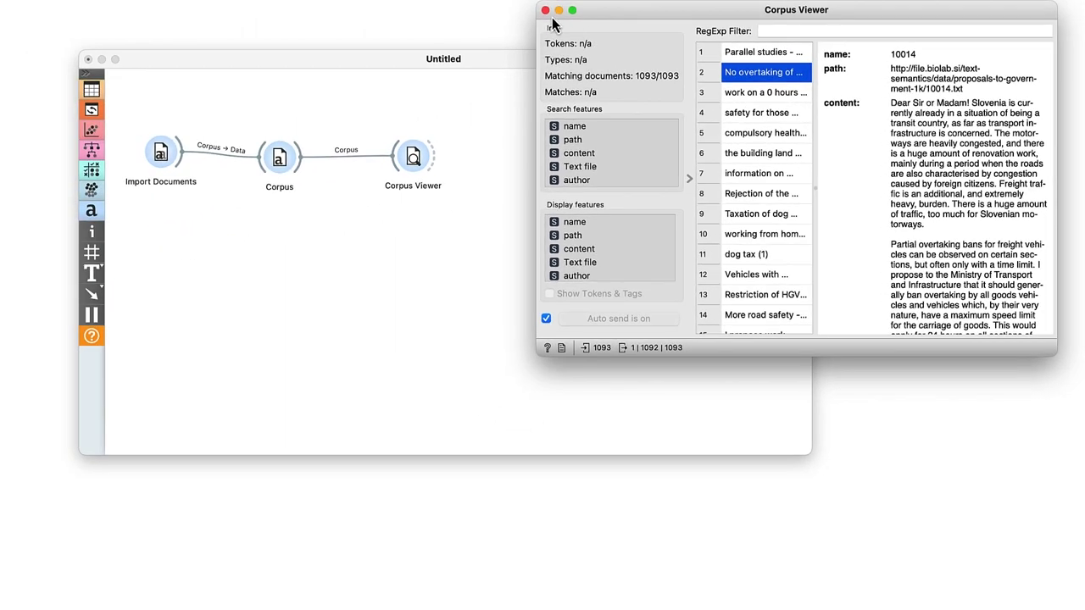
Connect a Preprocess Text widget to the Corpus output.
left_click(545, 9)
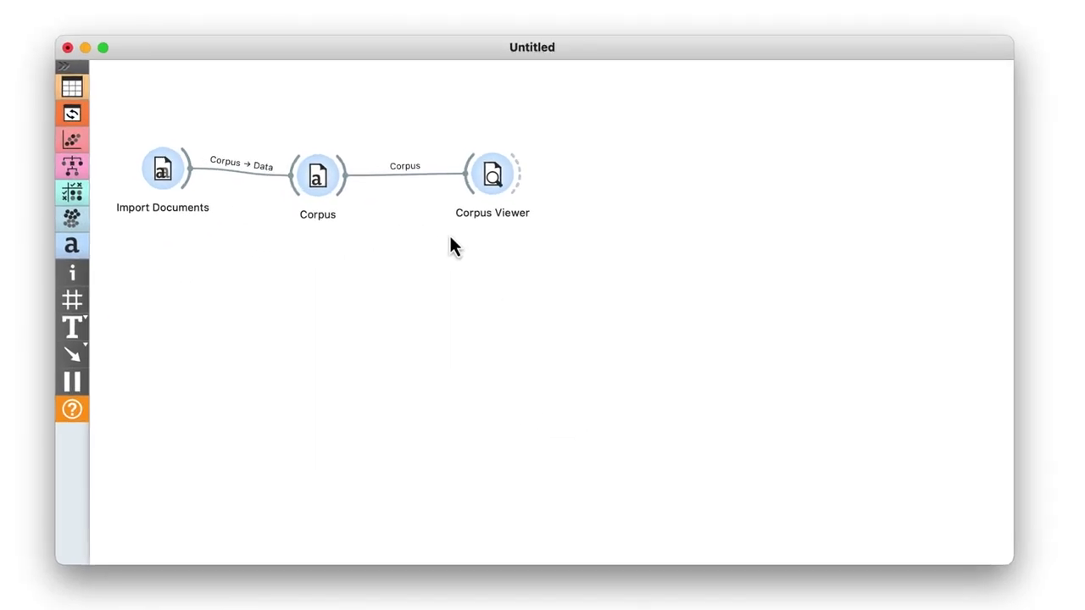
mouse_move(344, 191)
left_mouse_down()
mouse_move(452, 266)
mouse_move(461, 287)
left_mouse_up()
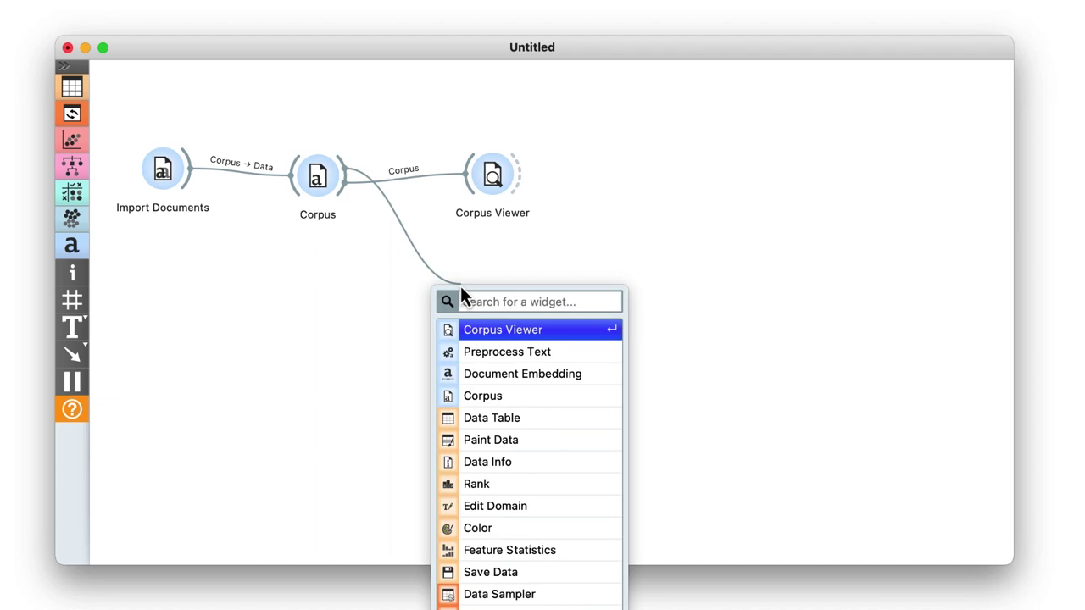
left_click(477, 354)
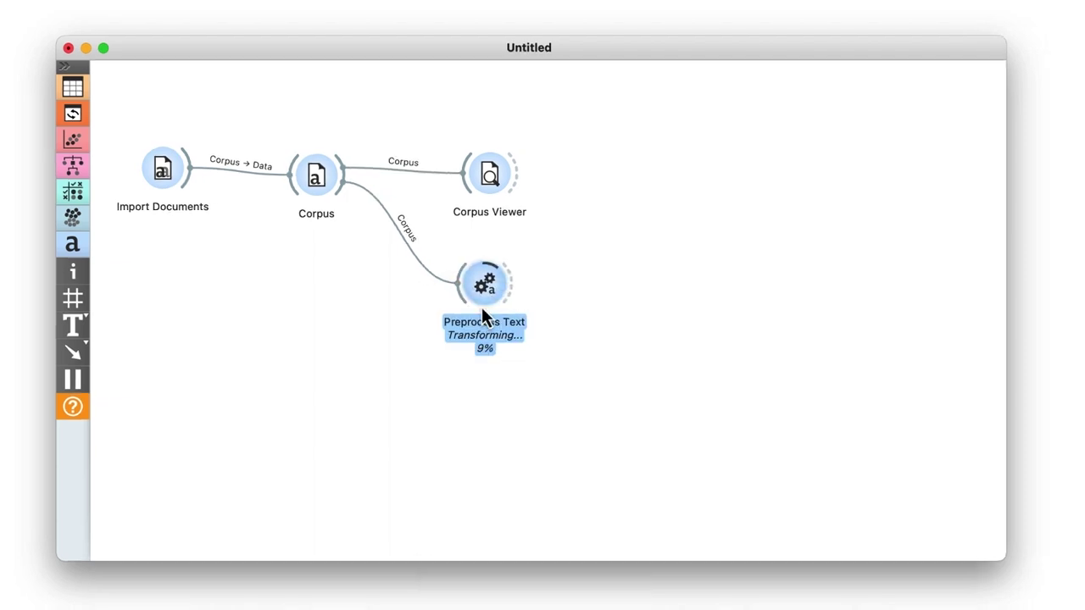
double_click(483, 295)
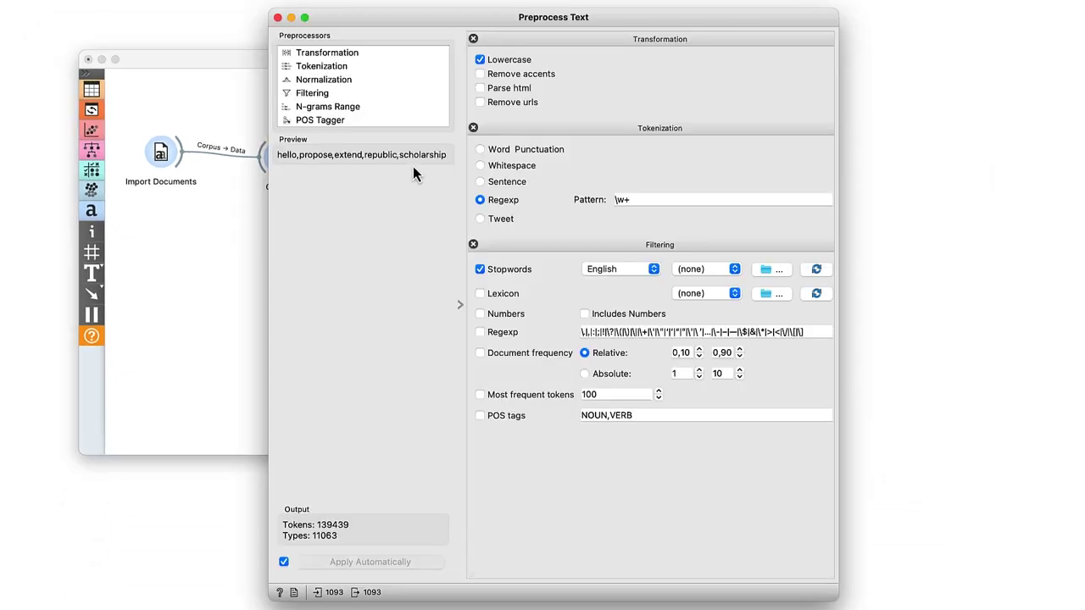
Add Lemmagen lemmatization and number filtering to the preprocessing pipeline.
mouse_move(337, 80)
left_mouse_down()
mouse_move(566, 218)
mouse_move(566, 239)
left_mouse_up()
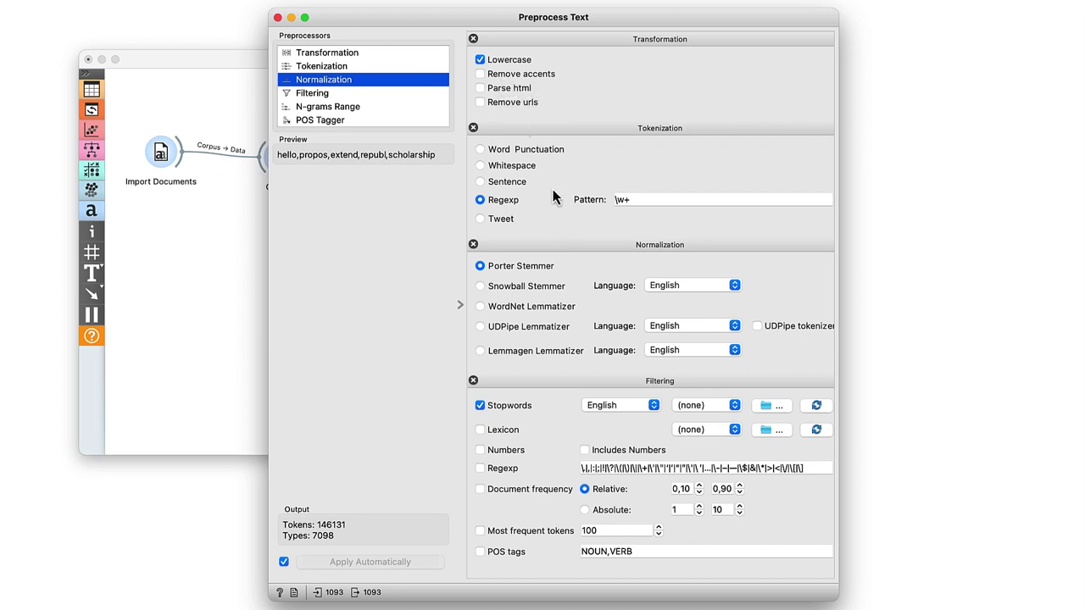
left_click(481, 351)
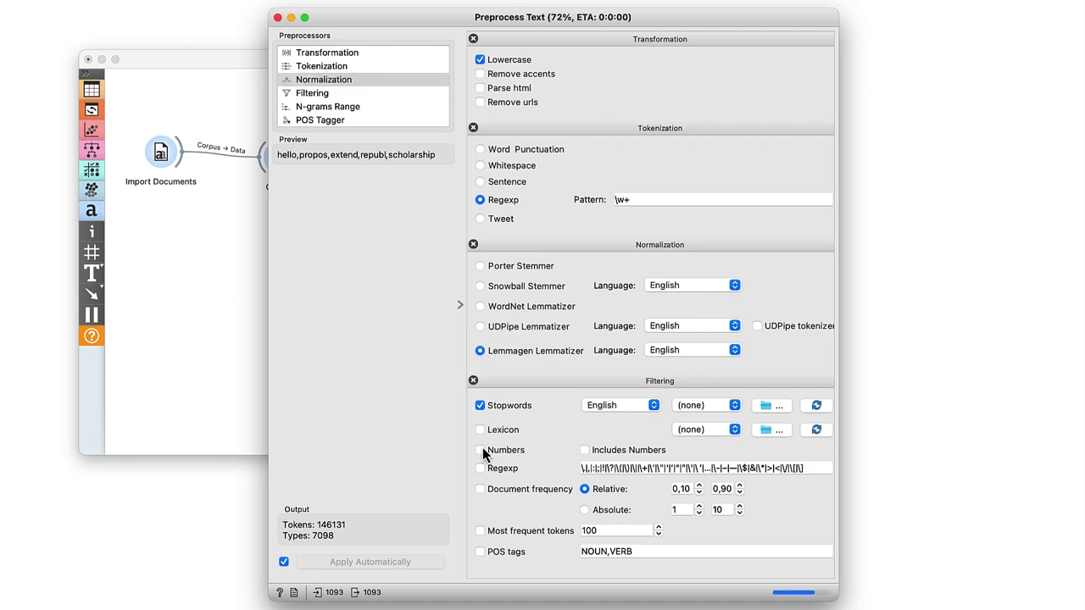
left_click(481, 450)
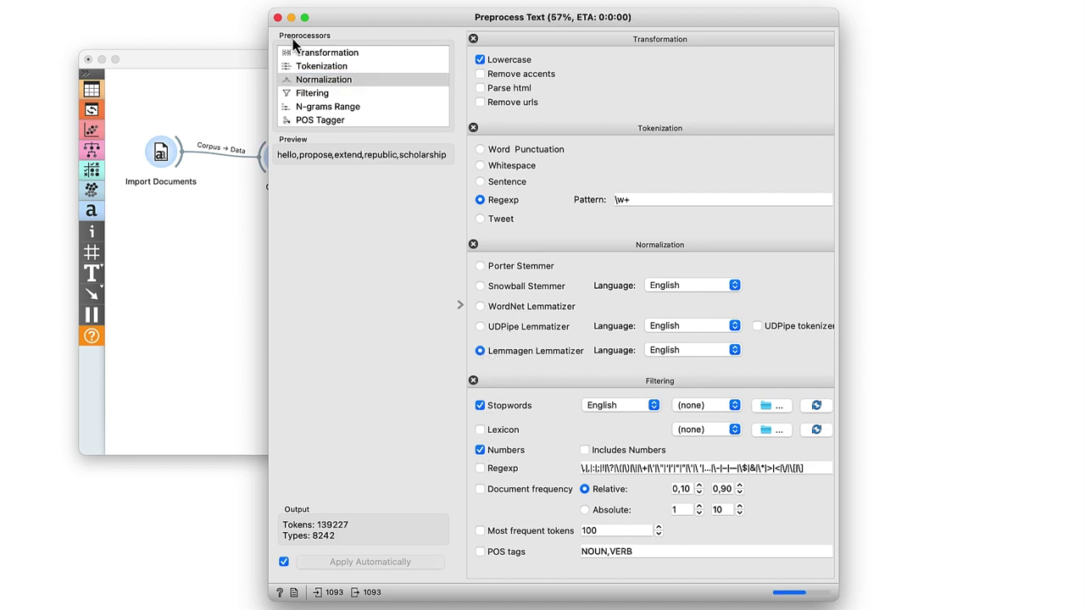
left_click(277, 17)
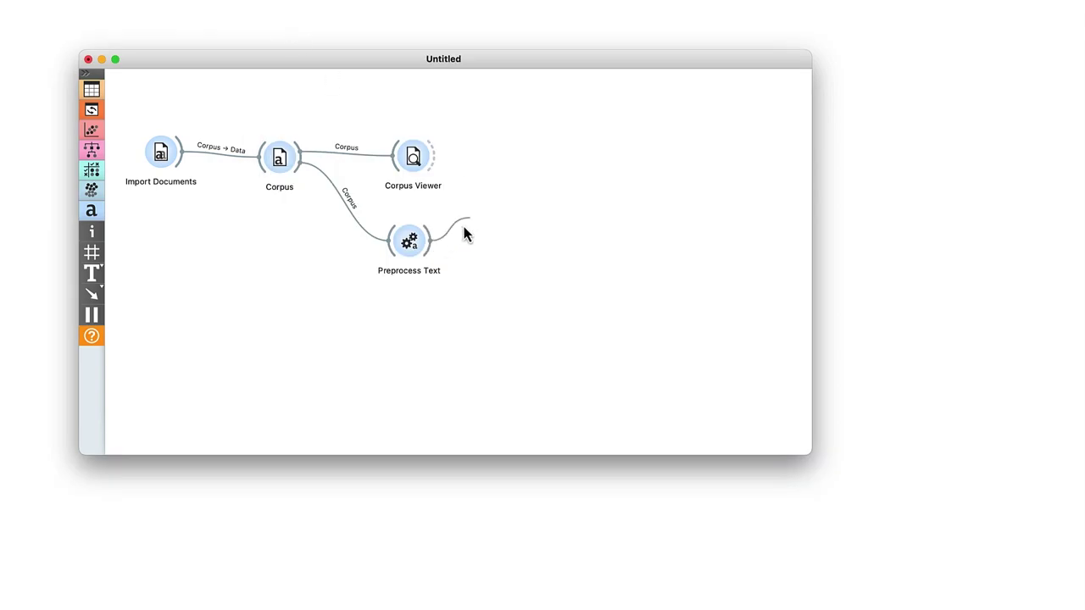
Add Corpus Viewer (1) on the preprocessed output and check its 134412 tokens and 7899 types.
left_click_drag(433, 239, 468, 208)
left_click(517, 254)
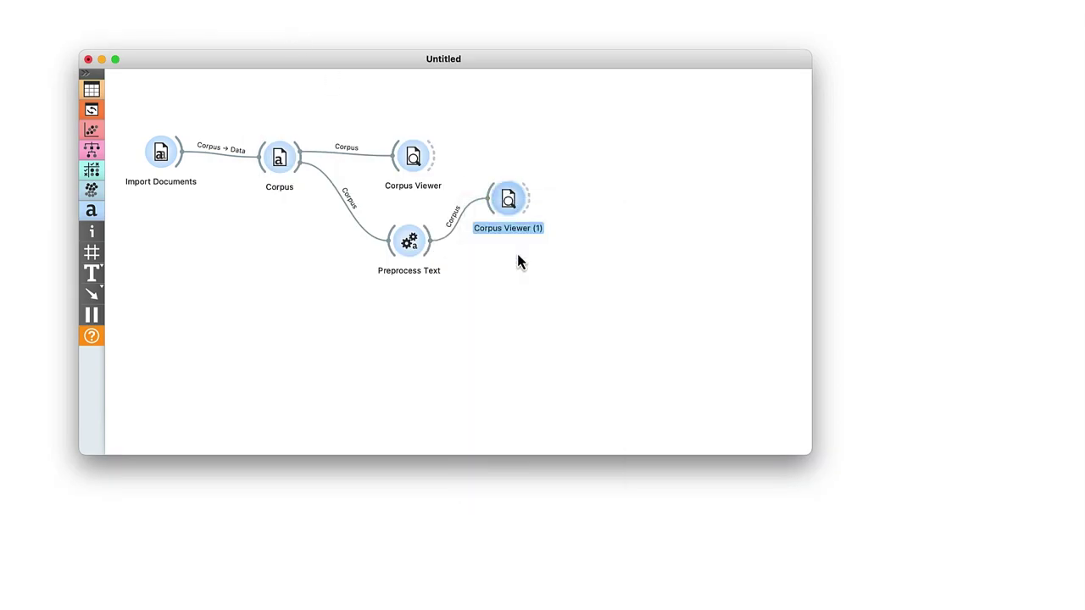
double_click(504, 207)
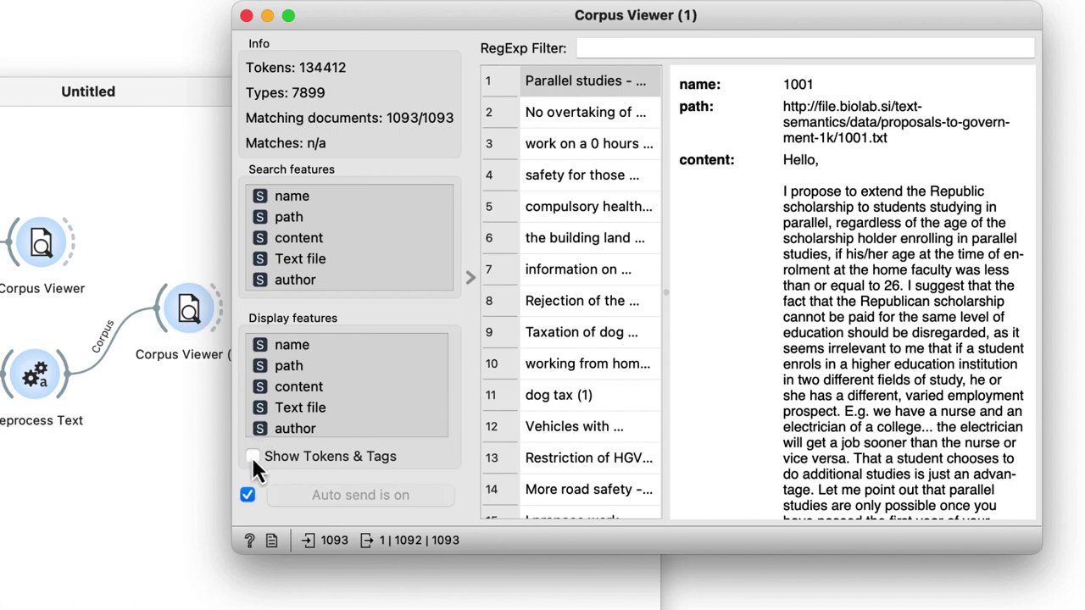
left_click(246, 16)
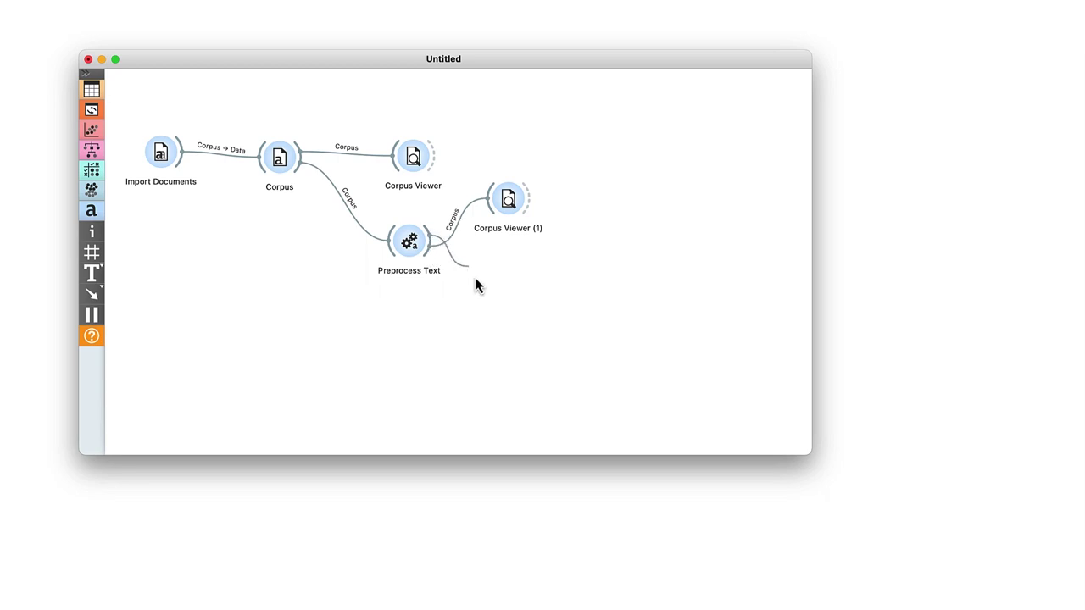
Add a Word Cloud of the preprocessed corpus and select 'vehicle', outputting 265 documents.
left_click_drag(433, 259, 497, 315)
left_click(509, 348)
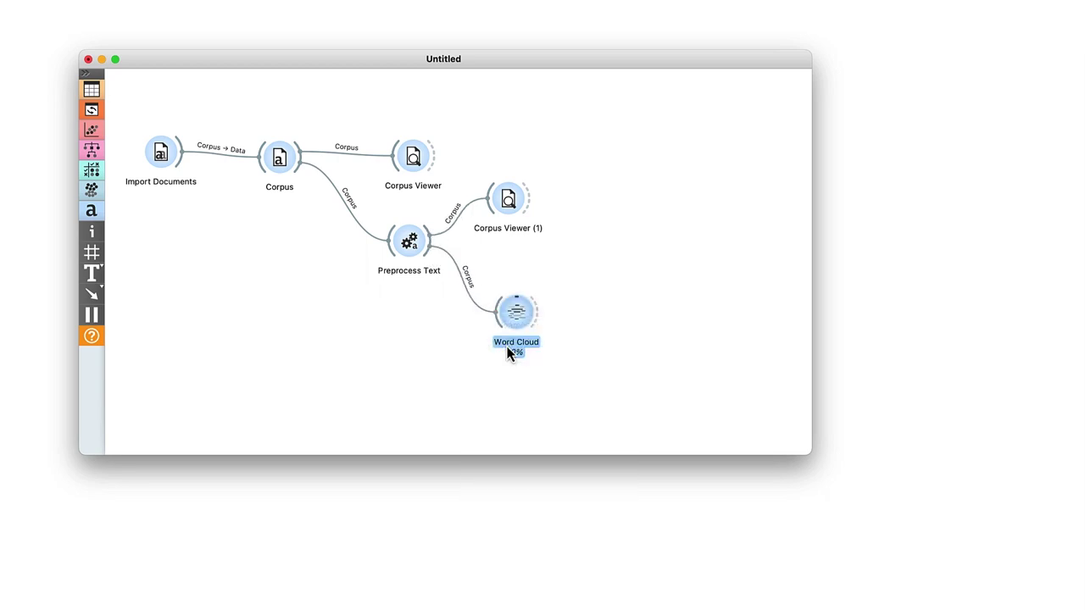
double_click(509, 349)
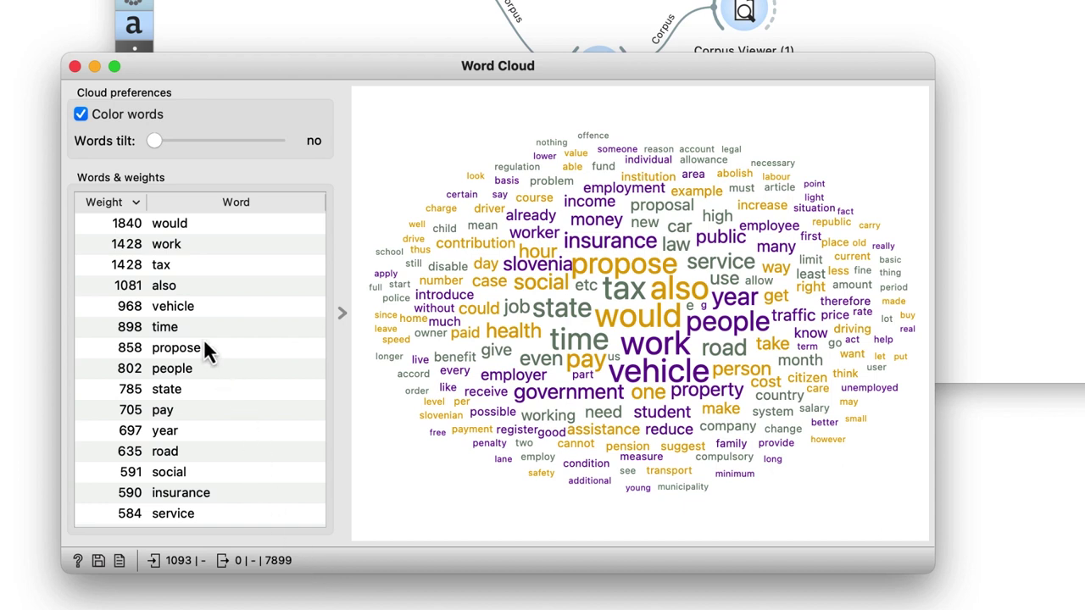
left_click(204, 311)
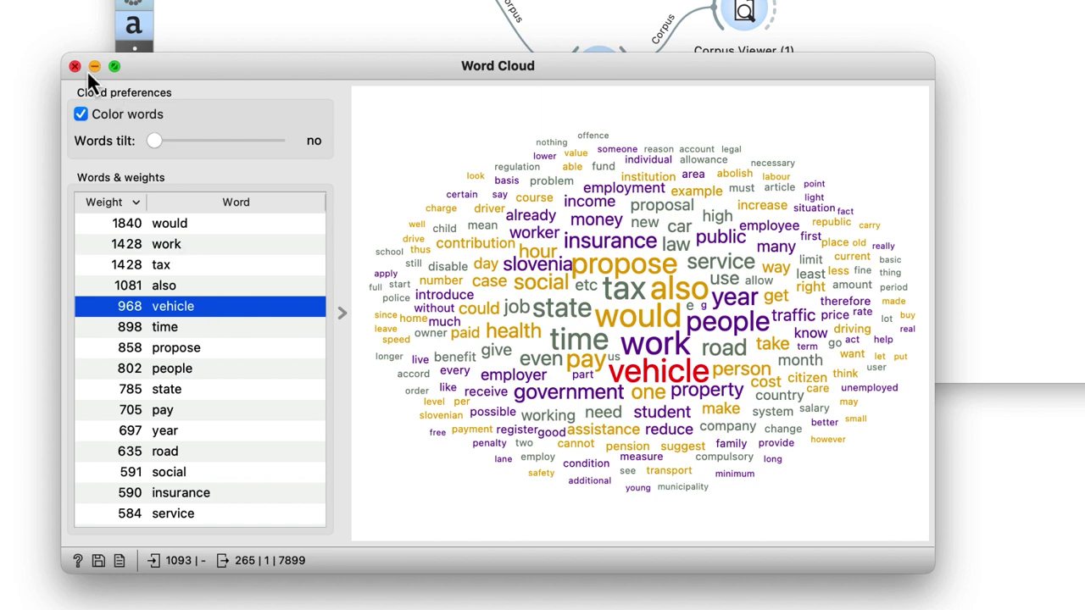
Link a Corpus Viewer (2) to the Word Cloud output.
left_click(260, 31)
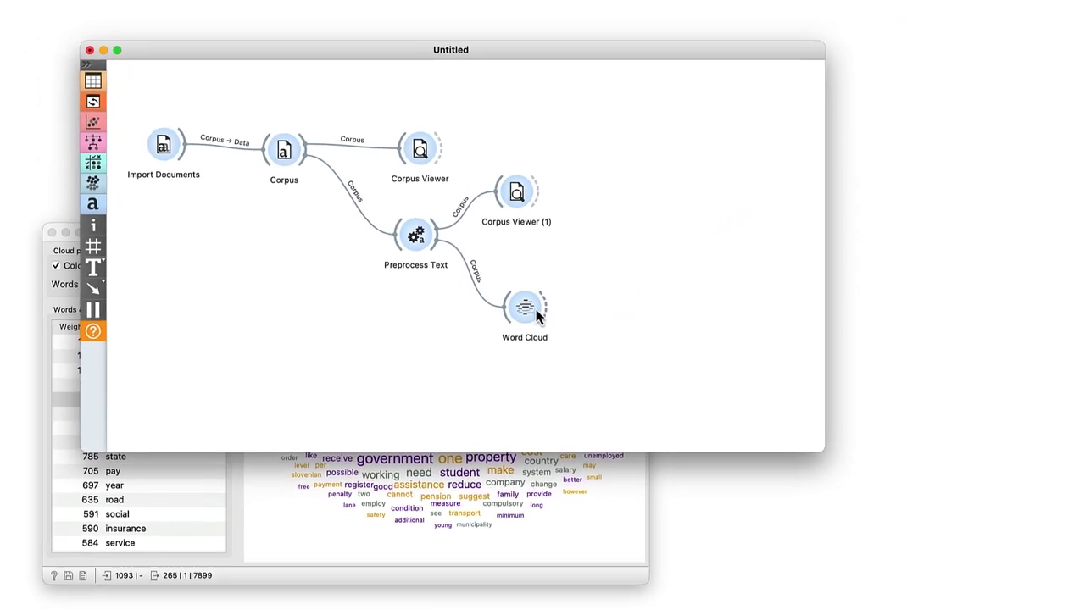
left_click_drag(538, 316, 600, 247)
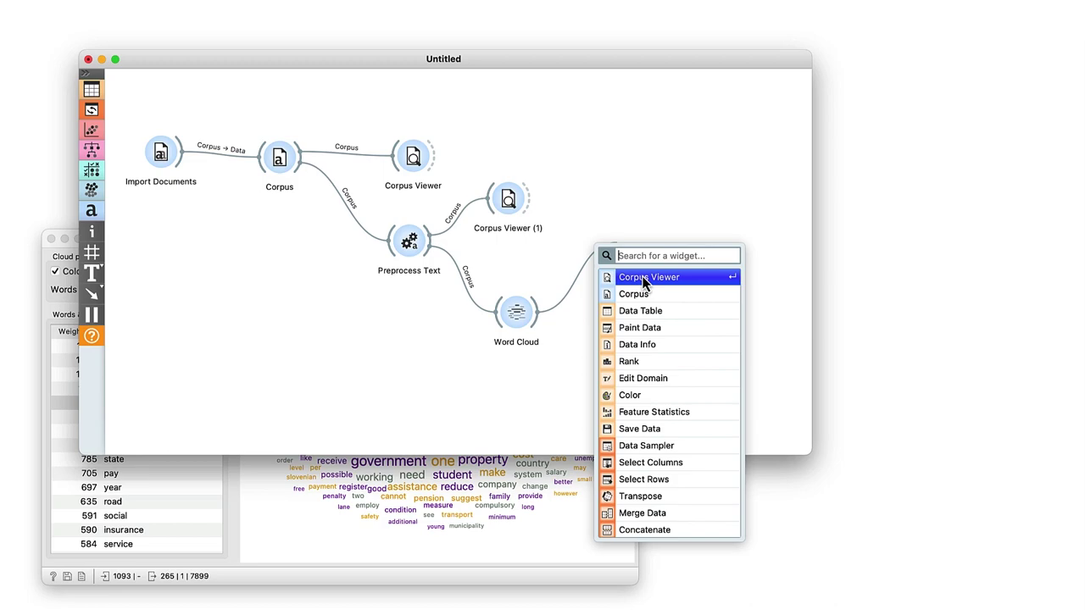
left_click(643, 279)
double_click(635, 245)
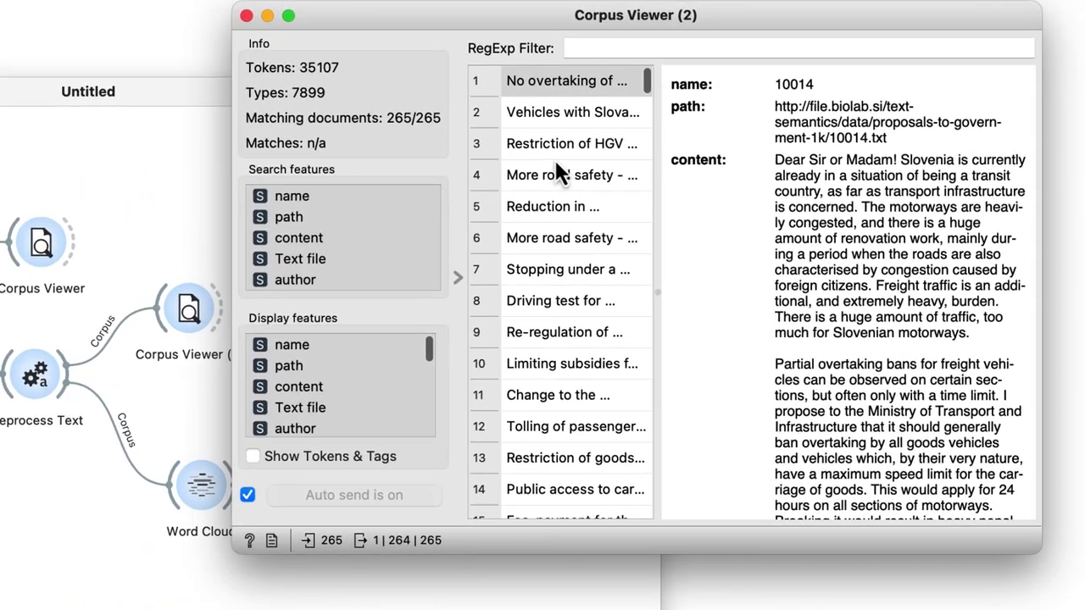
Browse the second through fifth 'vehicle' documents, then close the viewer and Word Cloud.
left_click(580, 112)
left_click(578, 145)
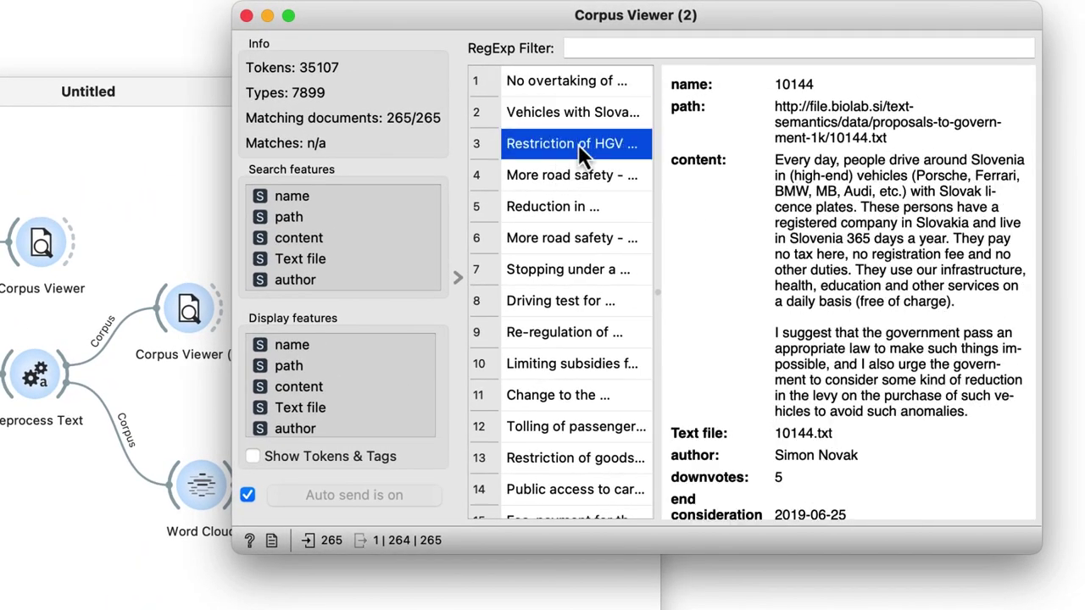
left_click(581, 175)
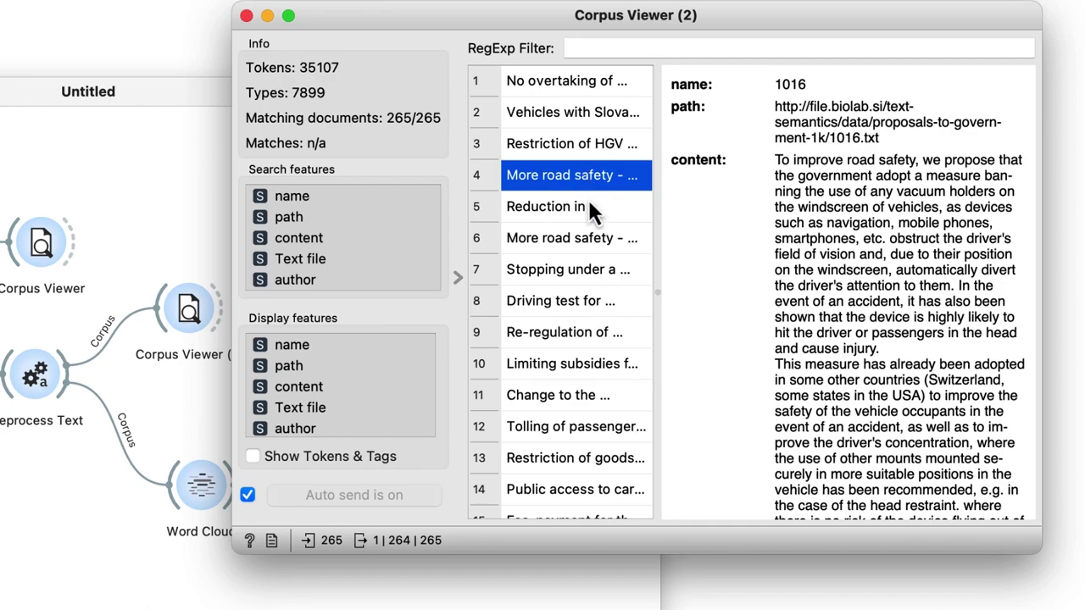
left_click(593, 211)
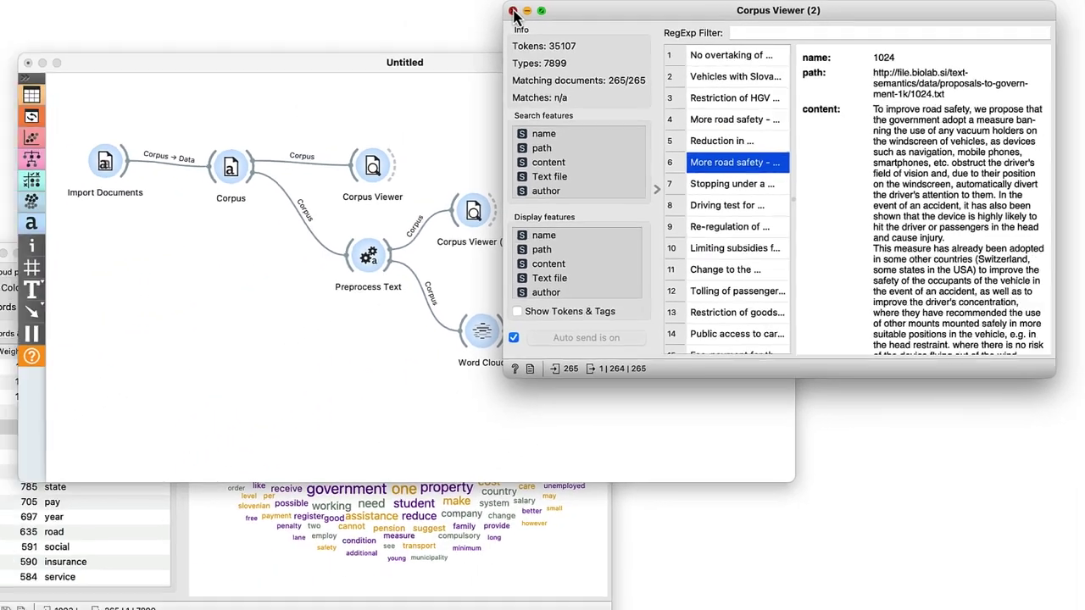
left_click(504, 15)
left_click(51, 240)
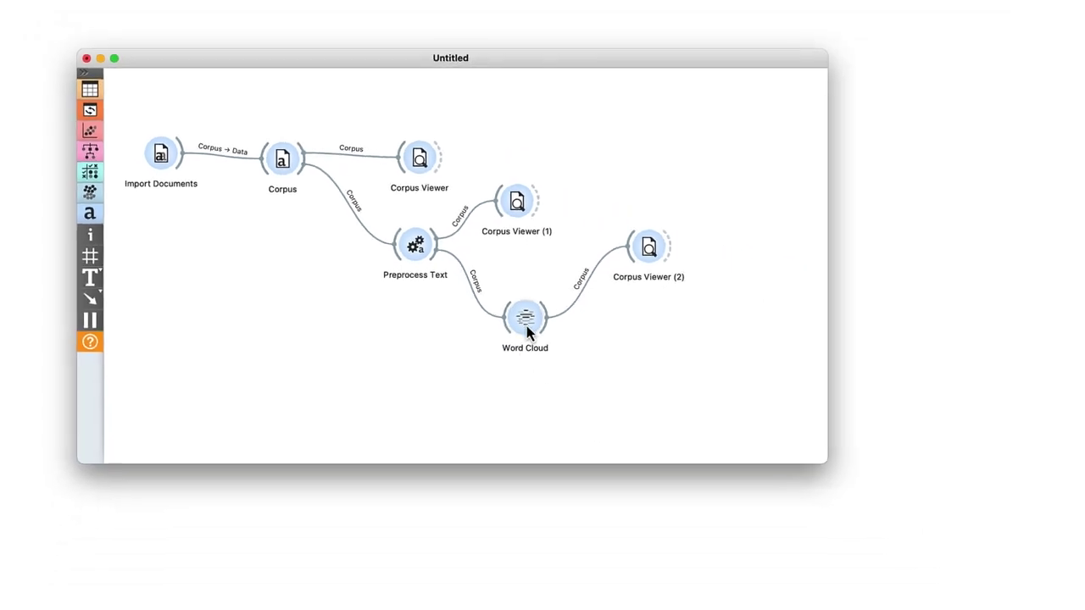
Select the words road, propose, also, would and people in the Word Cloud to list their documents.
double_click(527, 325)
double_click(645, 245)
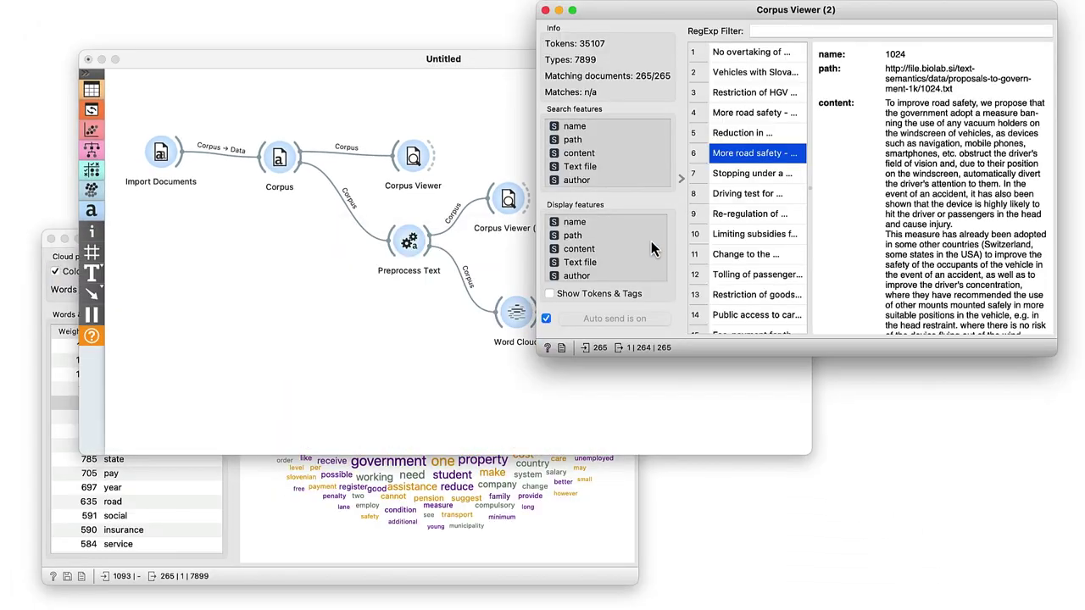
left_click(498, 473)
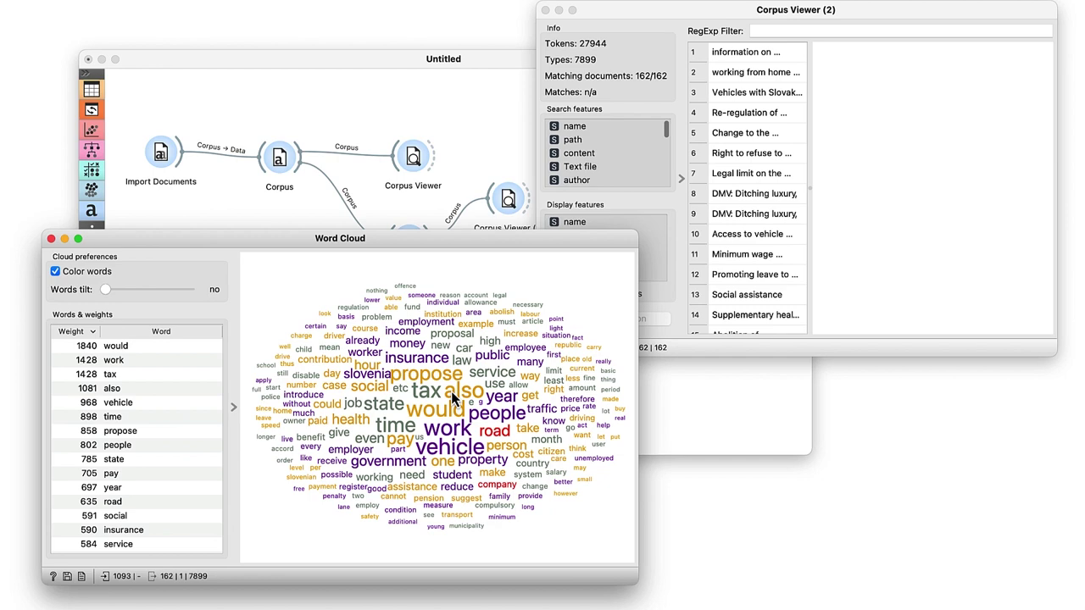
left_click(437, 380)
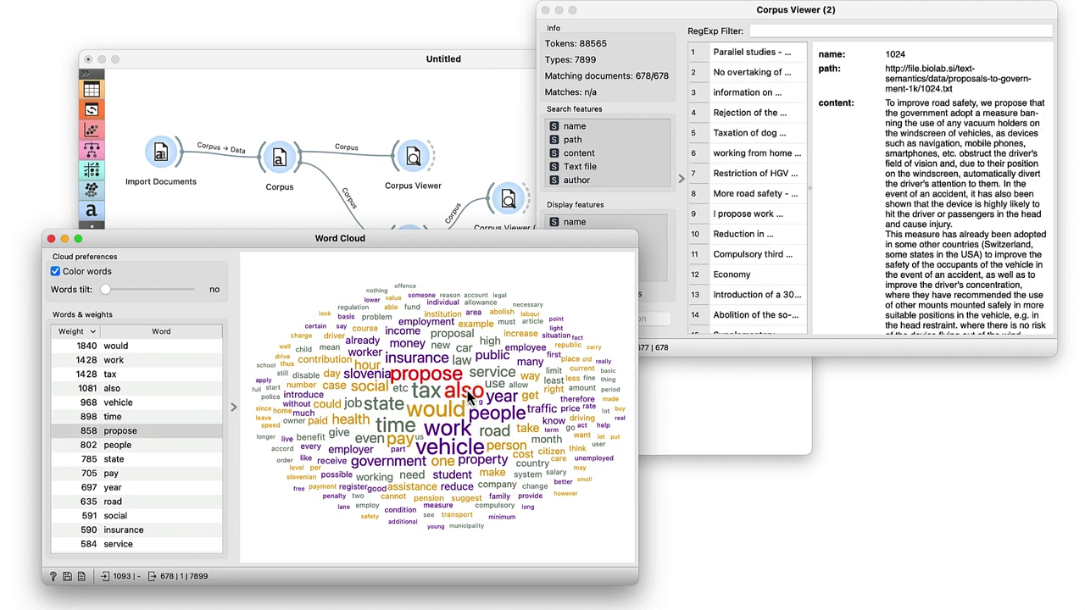
left_click(467, 396)
left_click(455, 409)
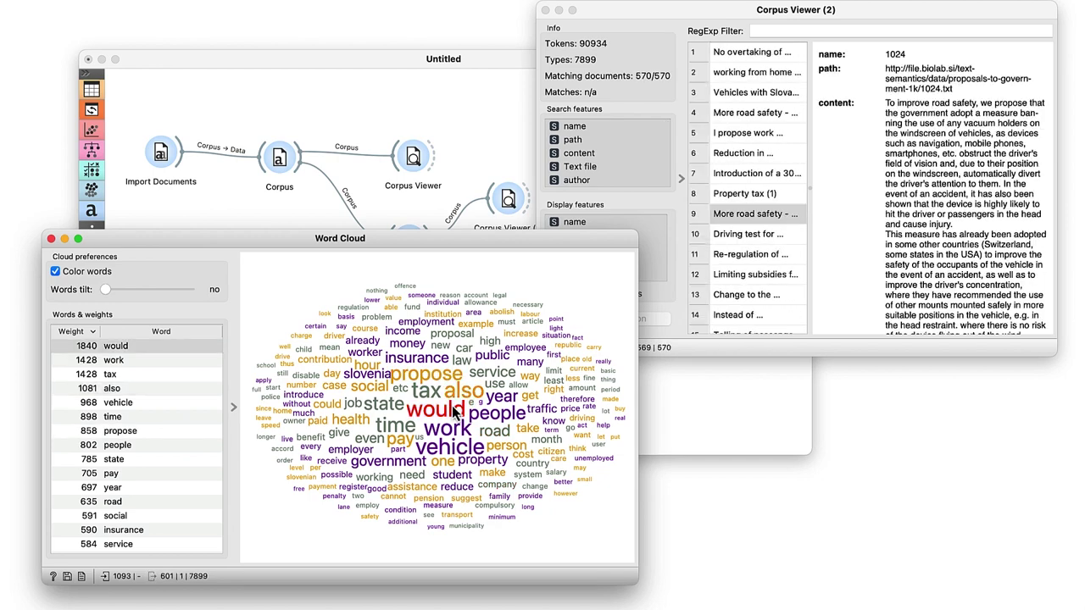
left_click(483, 420)
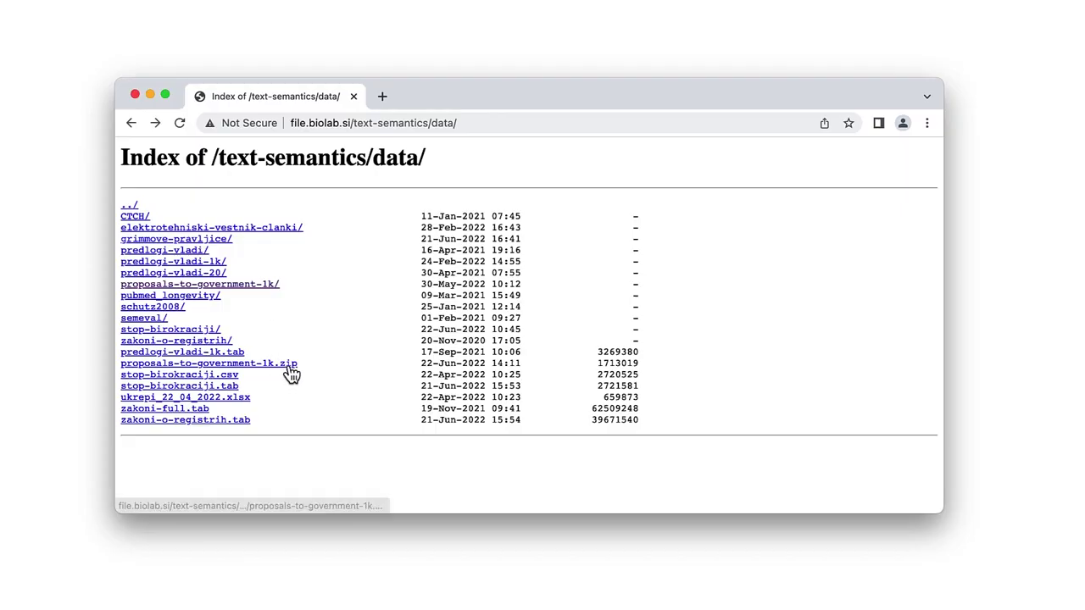
Download the proposals zip and load the desktop proposals-to-government-1k folder into a new Import Documents.
left_click(287, 366)
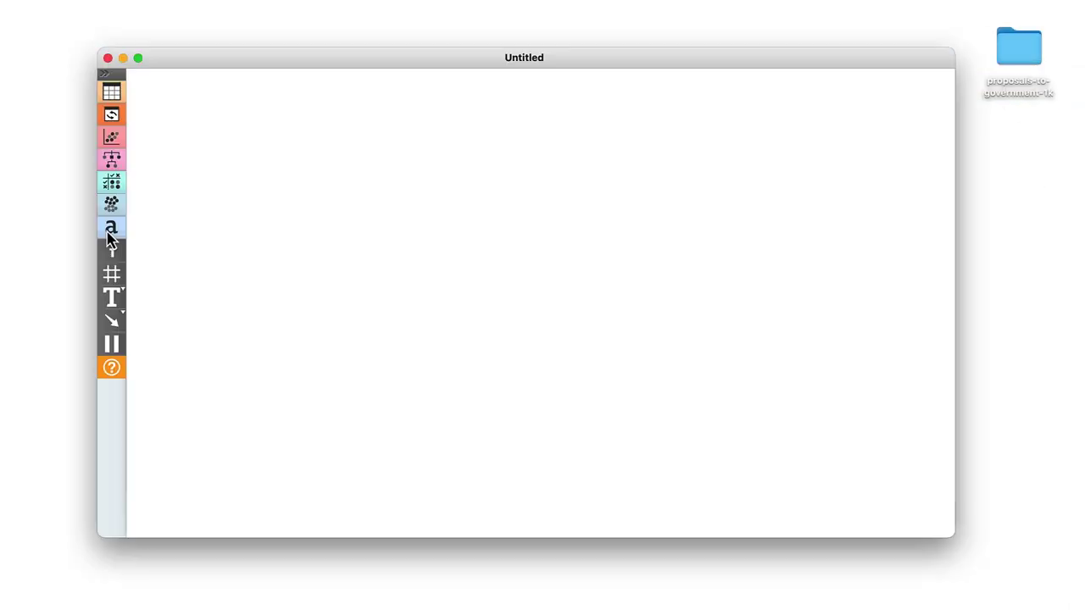
left_click(108, 237)
left_click(212, 243)
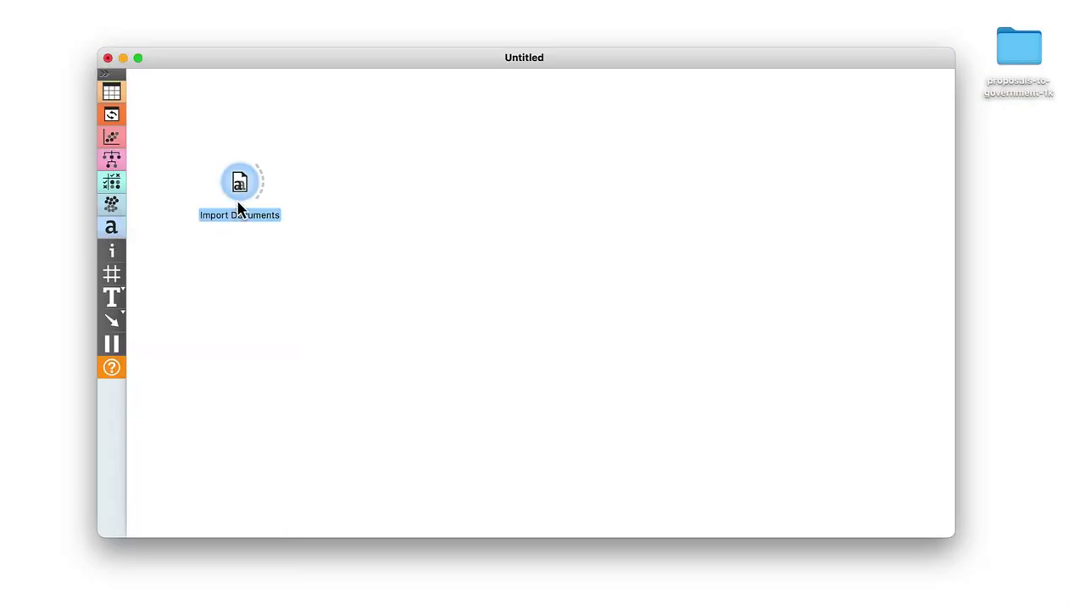
double_click(241, 186)
left_click_drag(1036, 57, 528, 273)
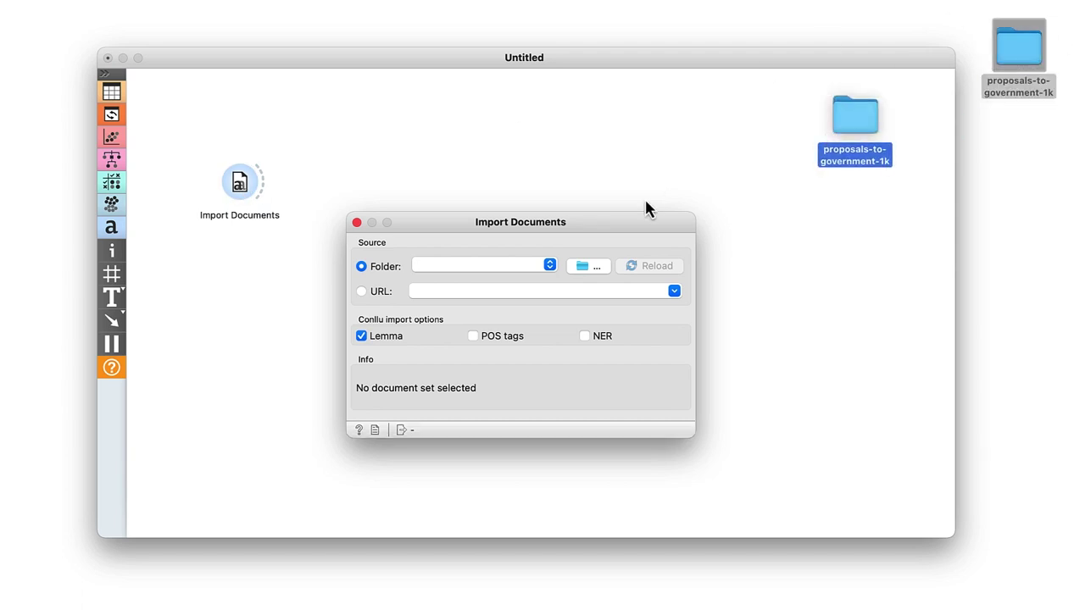